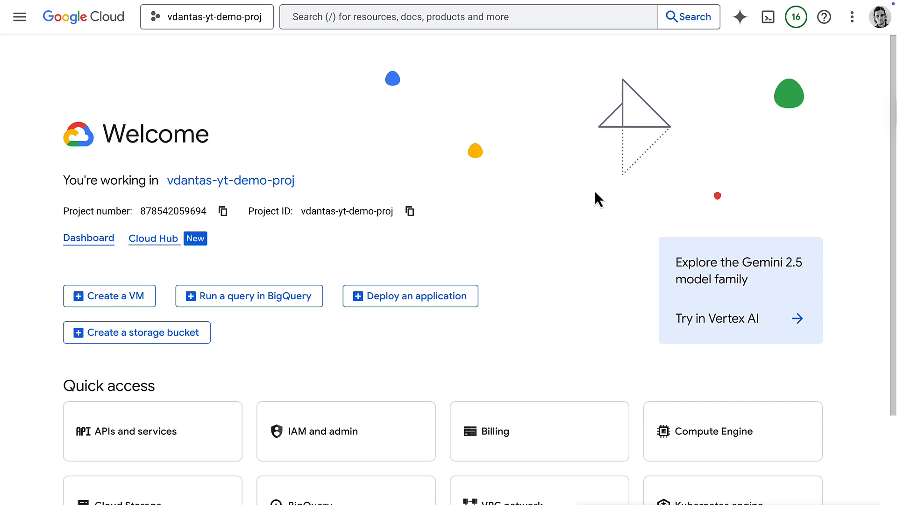
- Open the Service accounts page of IAM and admin for the vdantas-yt-demo-proj project
{"action": "scroll", "coordinate": [567, 225], "scroll_direction": "down", "scroll_amount": 1}
{"action": "left_click", "coordinate": [330, 365]}
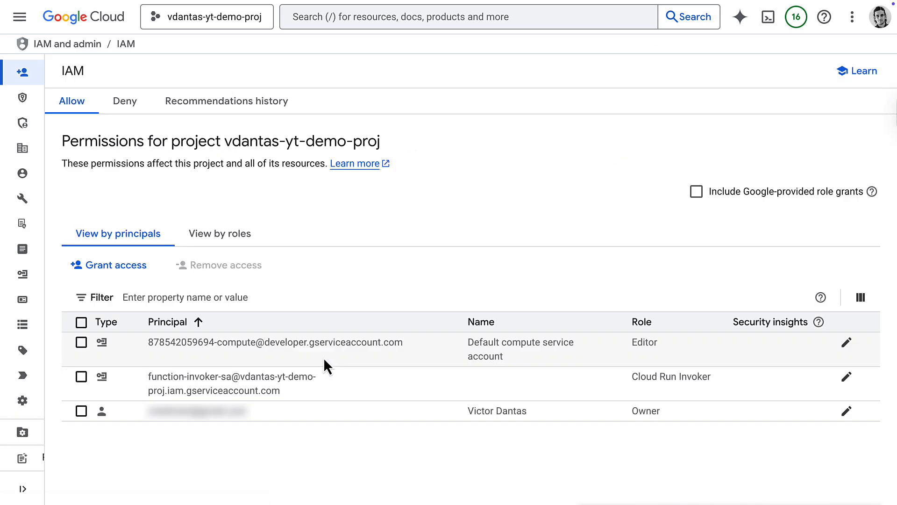
{"action": "mouse_move", "coordinate": [20, 226]}
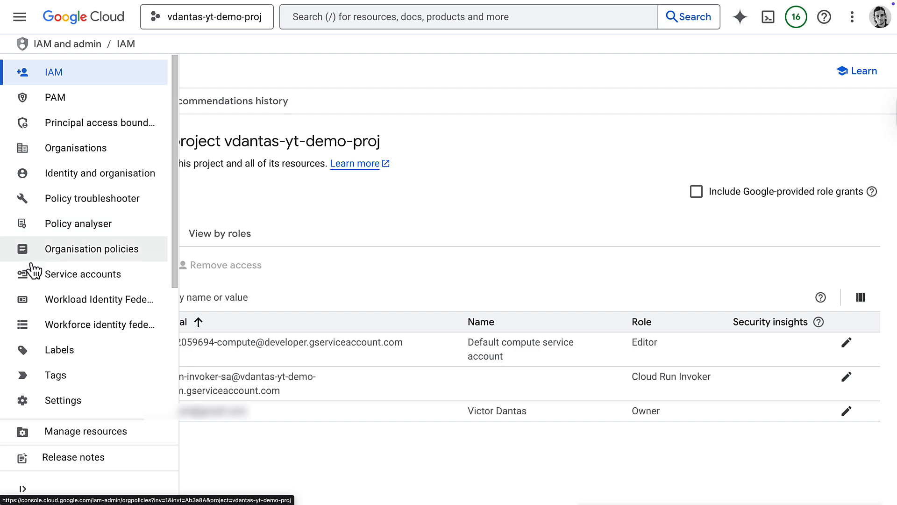
{"action": "left_click", "coordinate": [45, 276]}
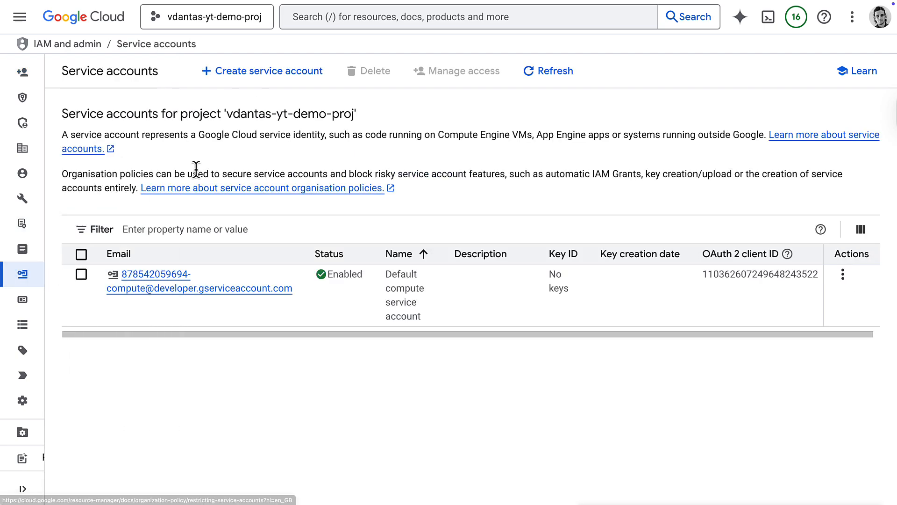
- Create a service account named kill-switch-invoker-sa and continue to its permissions
{"action": "left_click", "coordinate": [280, 78]}
{"action": "left_click", "coordinate": [196, 149]}
{"action": "type", "text": "kill-switch-invoker-sa"}
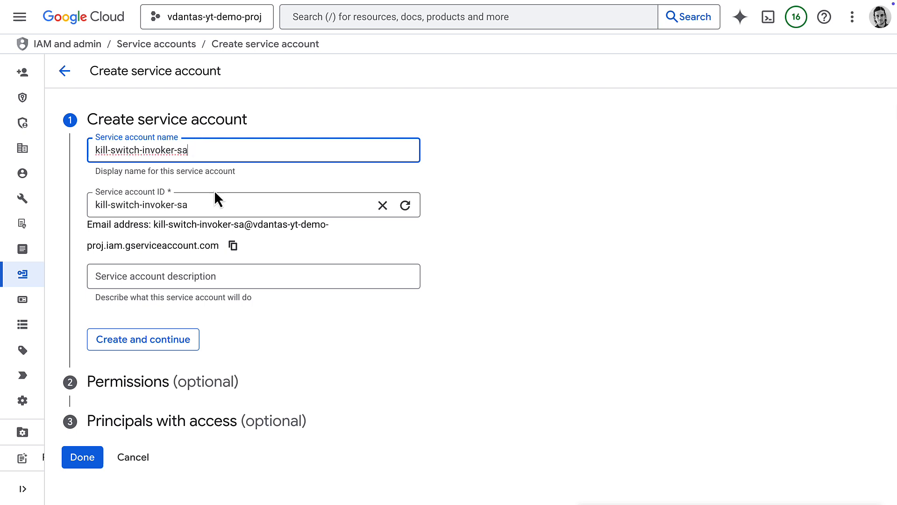
{"action": "left_click", "coordinate": [183, 341]}
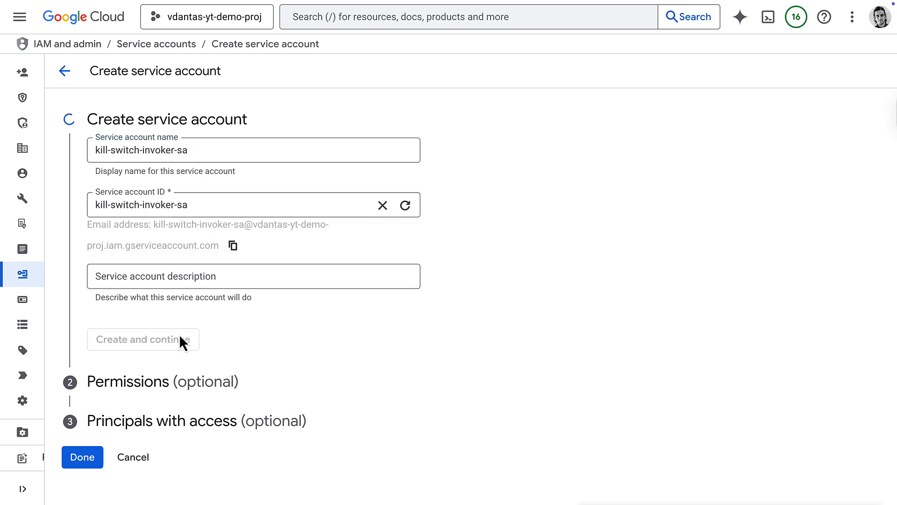
- Grant the kill-switch-invoker-sa account the Cloud Run Invoker role and finish its setup without adding principals
{"action": "left_click", "coordinate": [193, 252]}
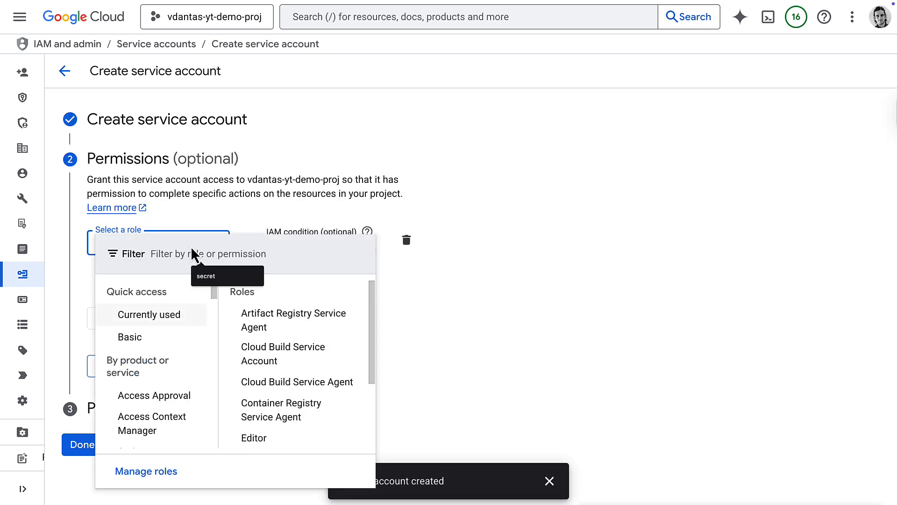
{"action": "type", "text": "cloud run invoker"}
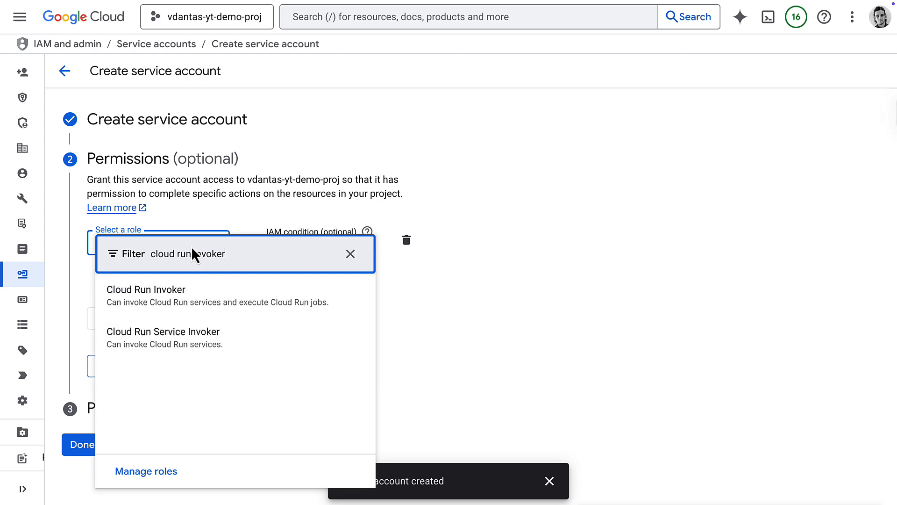
{"action": "left_click", "coordinate": [184, 299]}
{"action": "left_click", "coordinate": [135, 391]}
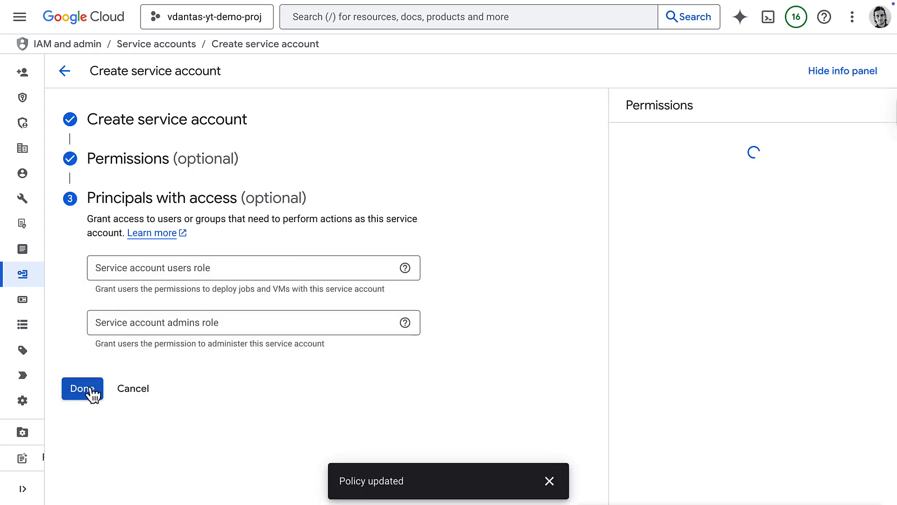
{"action": "left_click", "coordinate": [83, 388]}
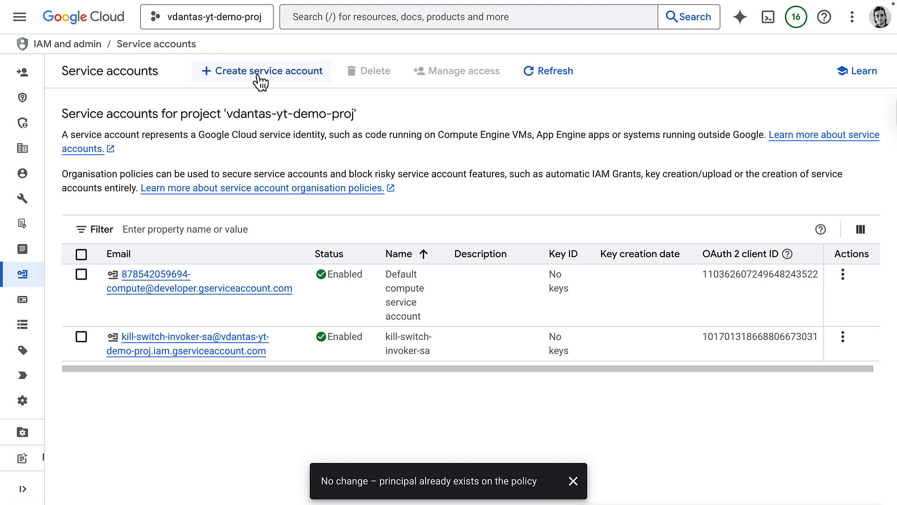
- Create another service account named billing-kill-switch-sa and continue to its permissions
{"action": "left_click", "coordinate": [259, 79]}
{"action": "left_click", "coordinate": [200, 146]}
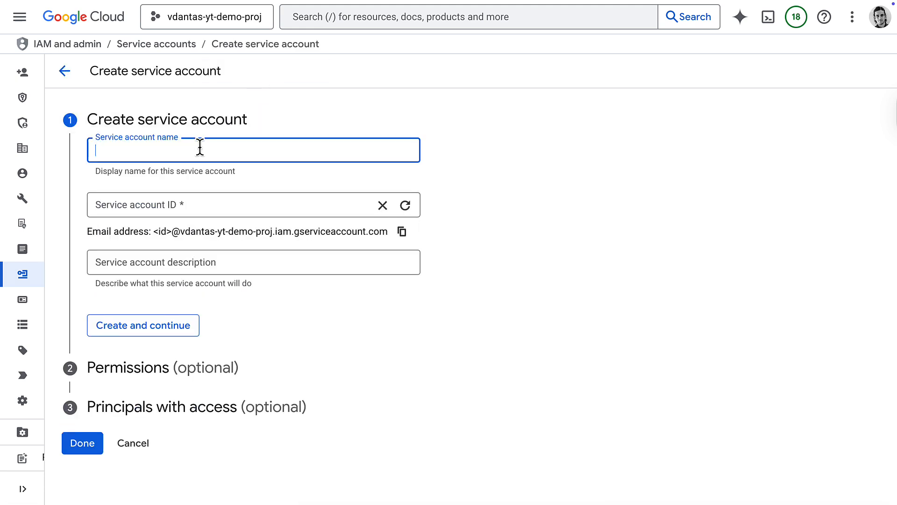
{"action": "type", "text": "billing-kill-switch-sa"}
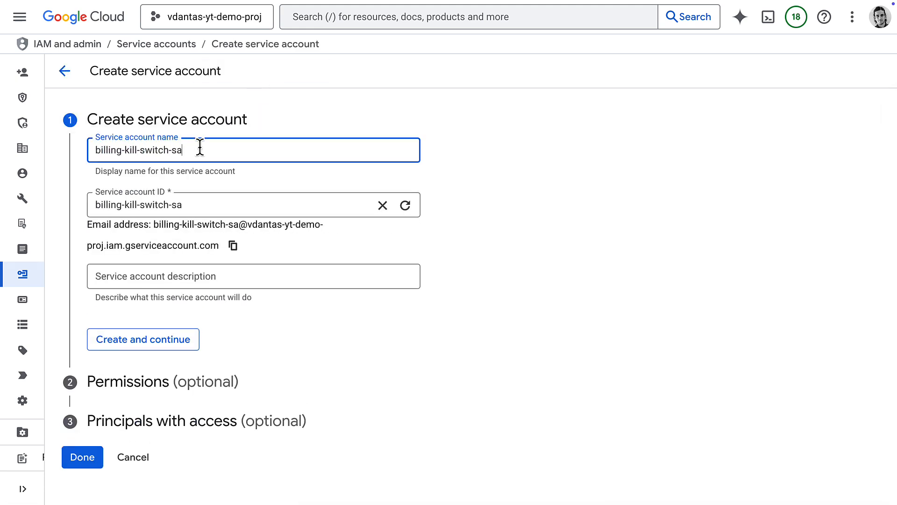
{"action": "left_click", "coordinate": [175, 339]}
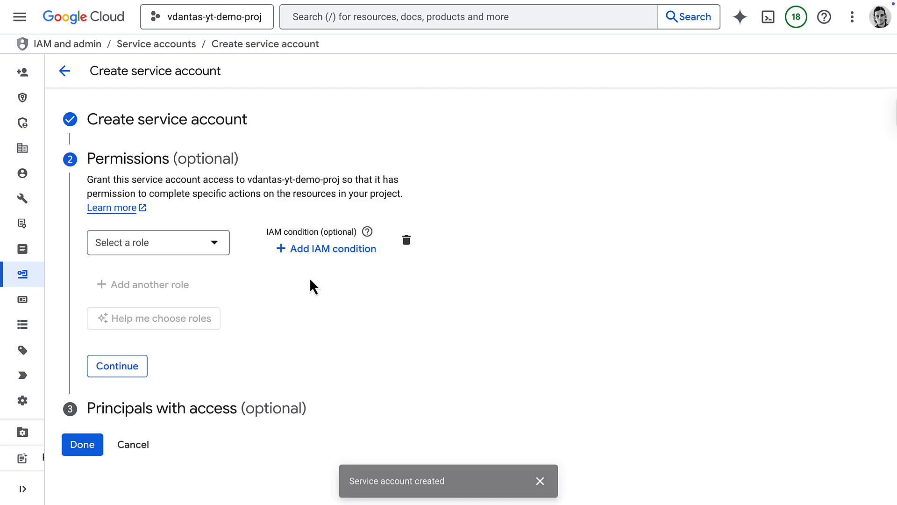
- Grant the billing-kill-switch-sa account the Project Billing Manager role and finish its setup without adding principals
{"action": "left_click", "coordinate": [221, 247]}
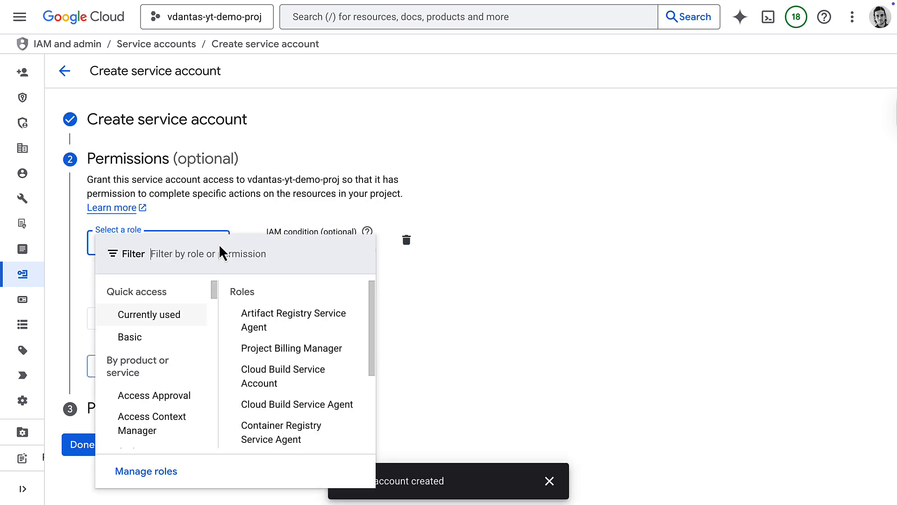
{"action": "type", "text": "billing"}
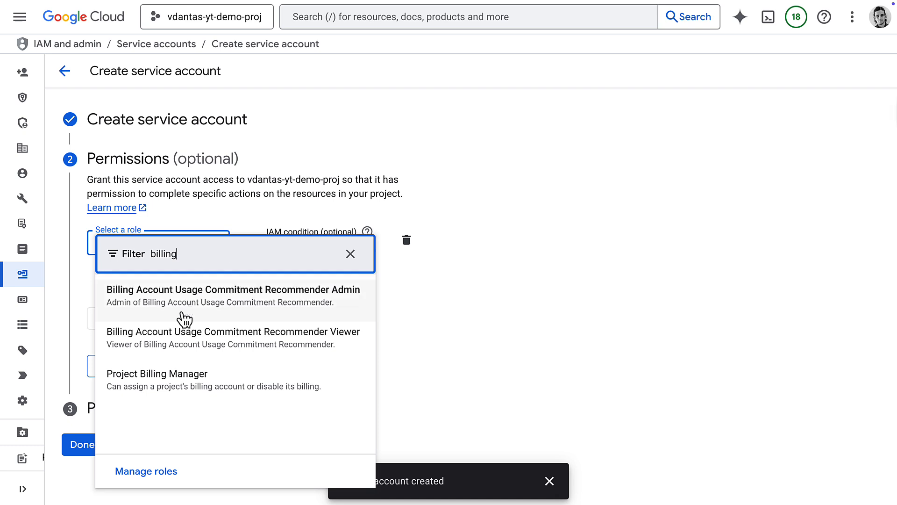
{"action": "left_click", "coordinate": [182, 384]}
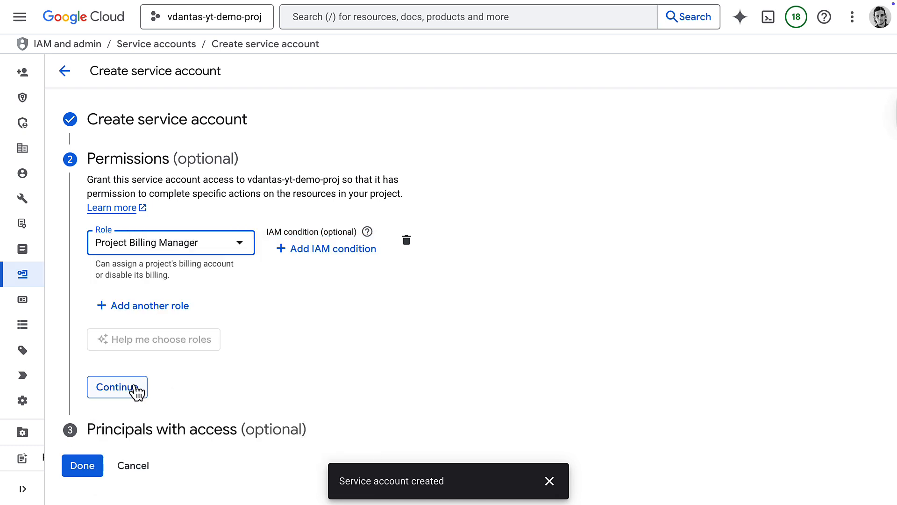
{"action": "left_click", "coordinate": [126, 388]}
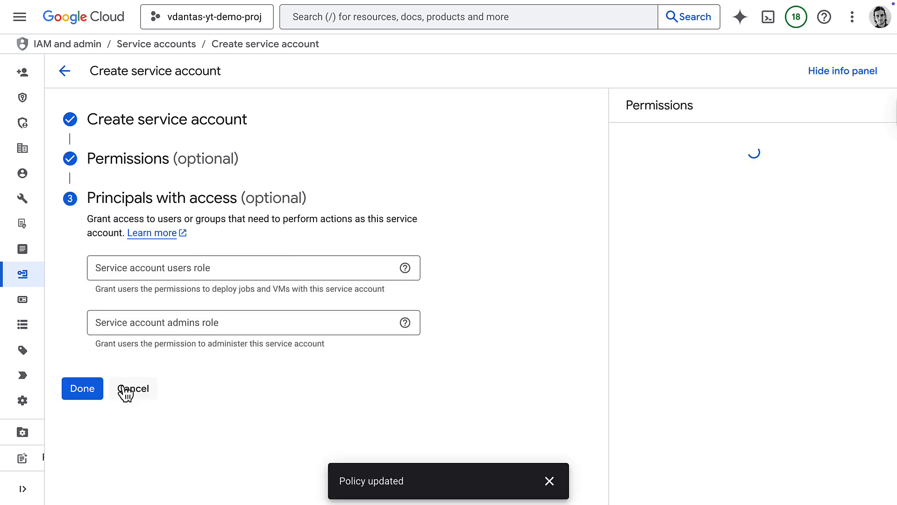
{"action": "left_click", "coordinate": [82, 389]}
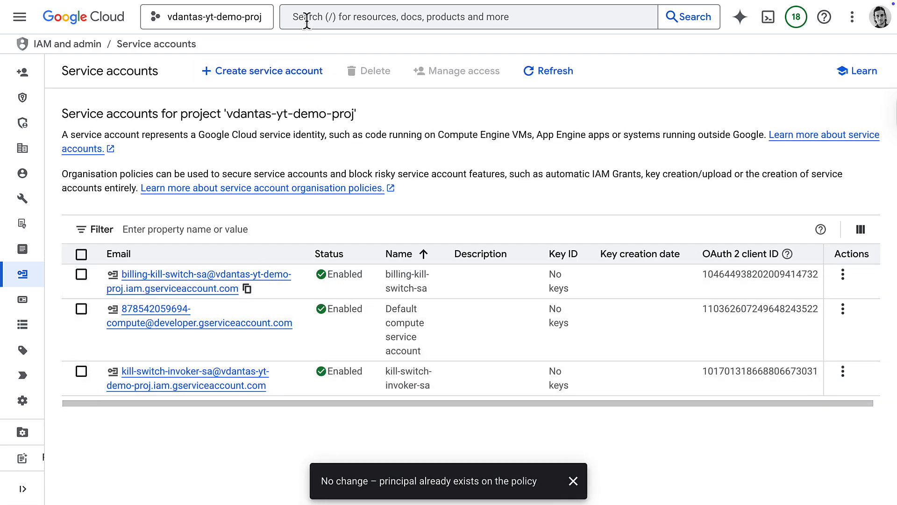
- Search for billing accounts and open the account management page of the billing account
{"action": "left_click", "coordinate": [307, 17]}
{"action": "type", "text": "billing accounts"}
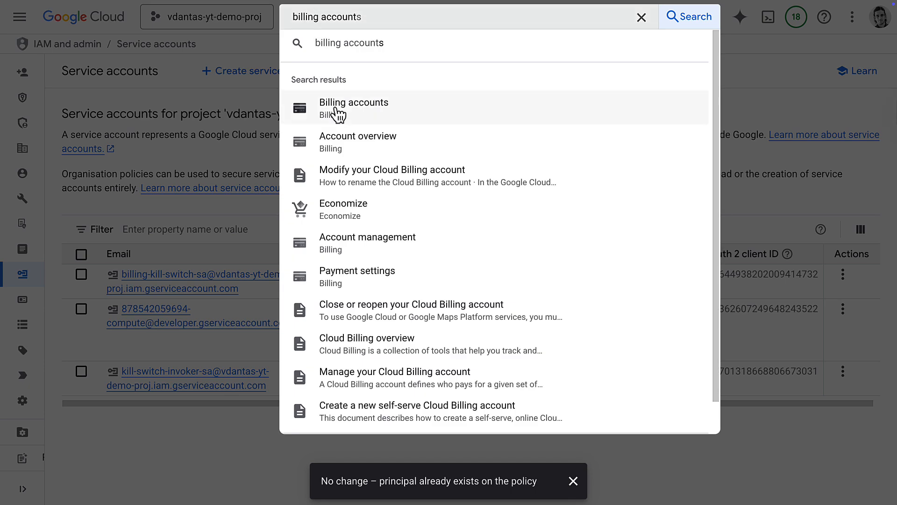
{"action": "left_click", "coordinate": [336, 112]}
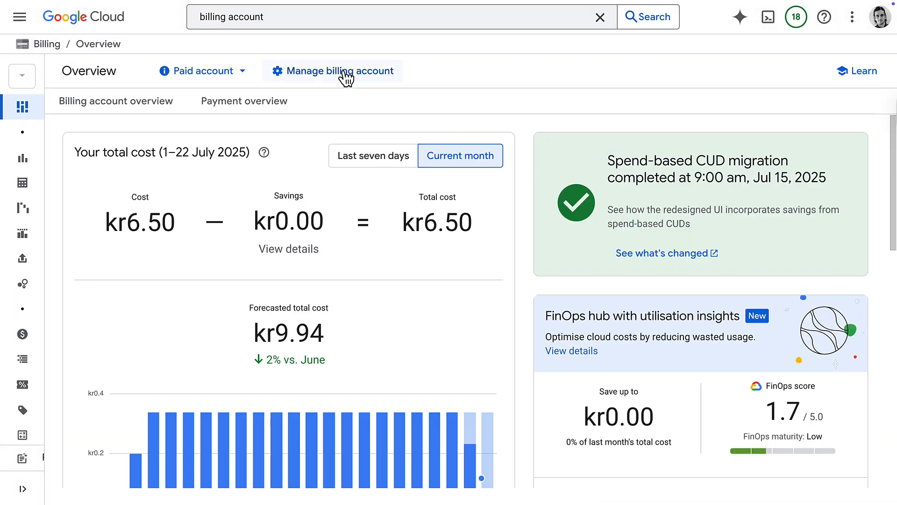
{"action": "left_click", "coordinate": [342, 72]}
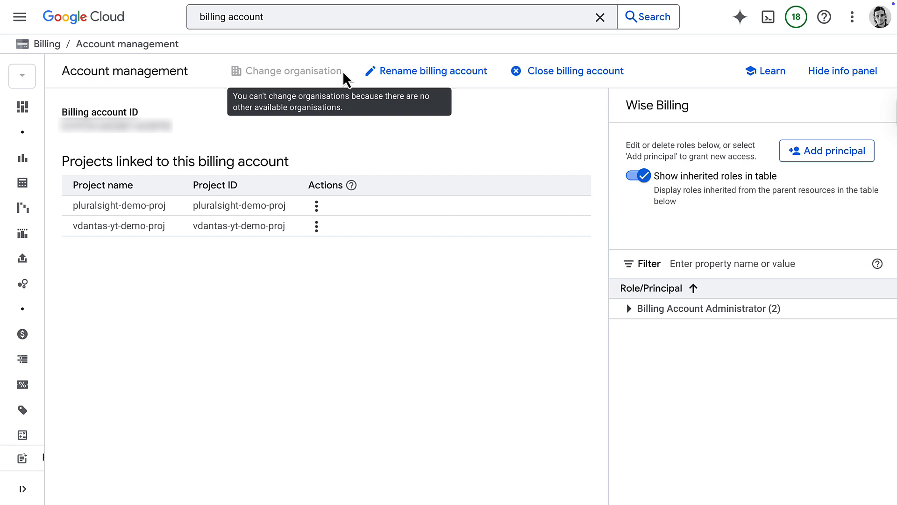
- Add the billing-kill-switch-sa service account as a principal on Wise Billing with the Billing Account Administrator role
{"action": "left_click", "coordinate": [835, 152]}
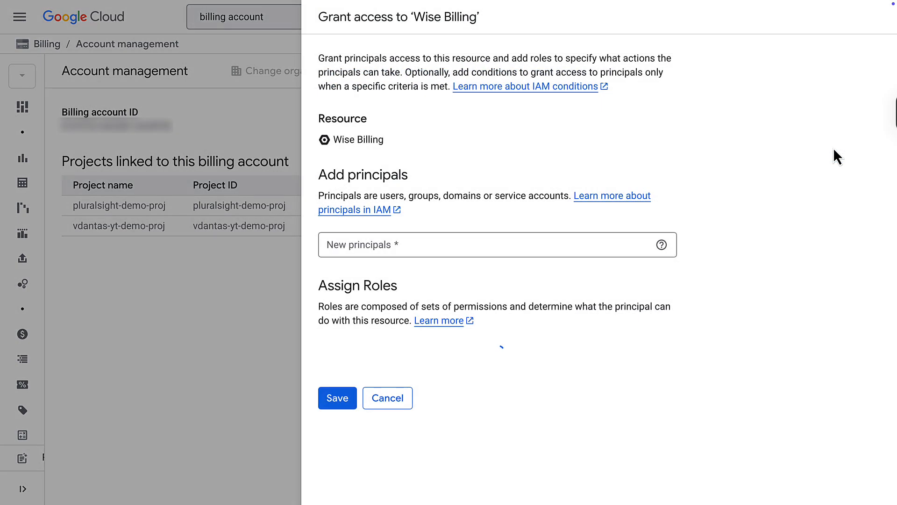
{"action": "left_click", "coordinate": [456, 243]}
{"action": "key", "text": "ctrl+v"}
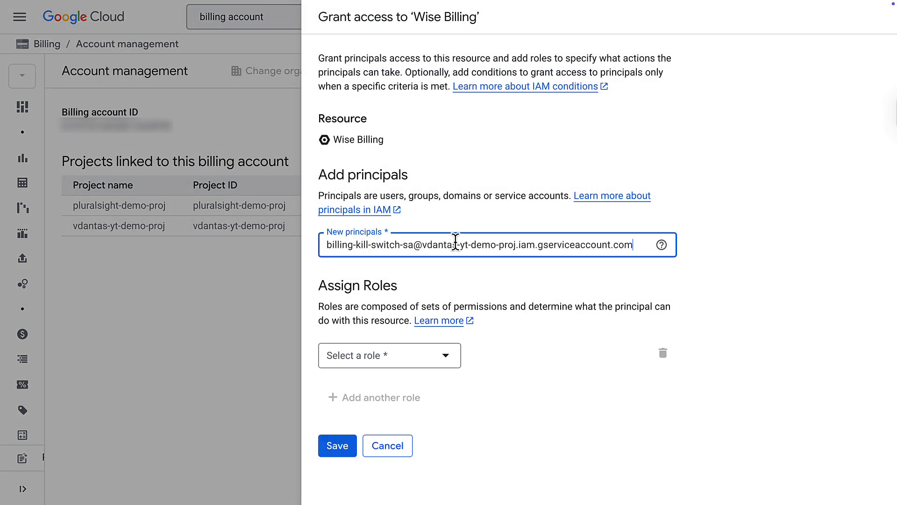
{"action": "left_click", "coordinate": [442, 383]}
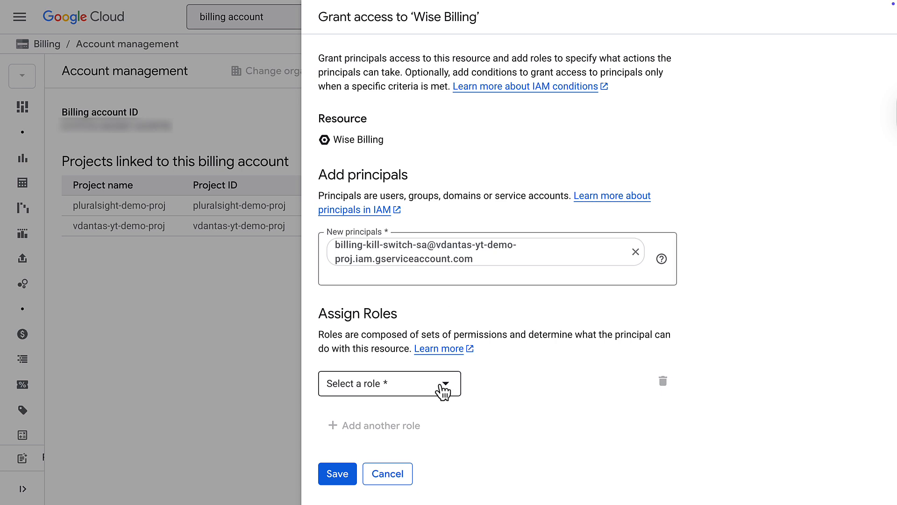
{"action": "left_click", "coordinate": [509, 224]}
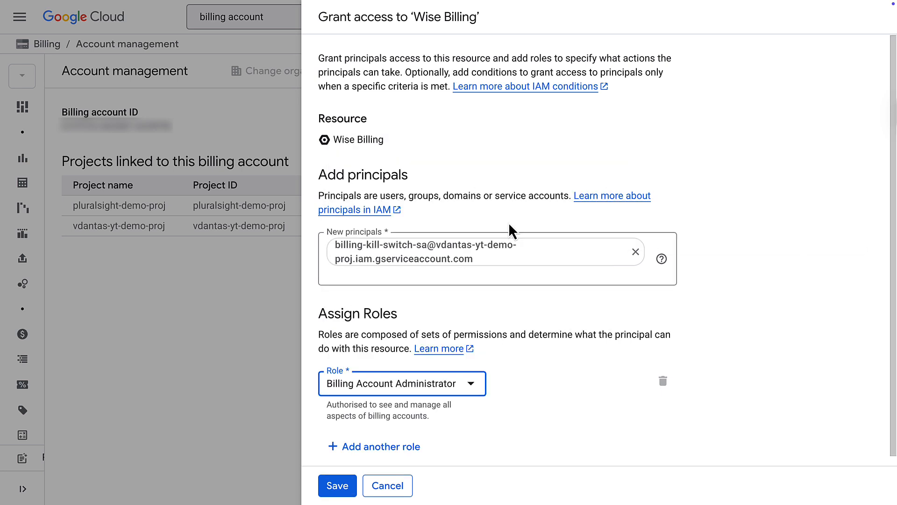
{"action": "scroll", "coordinate": [548, 382], "scroll_direction": "down", "scroll_amount": 1}
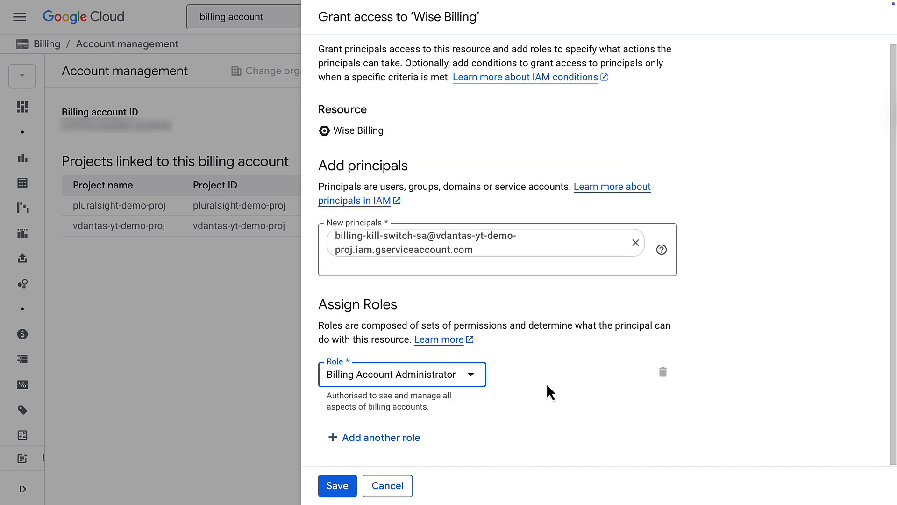
{"action": "left_click", "coordinate": [337, 486]}
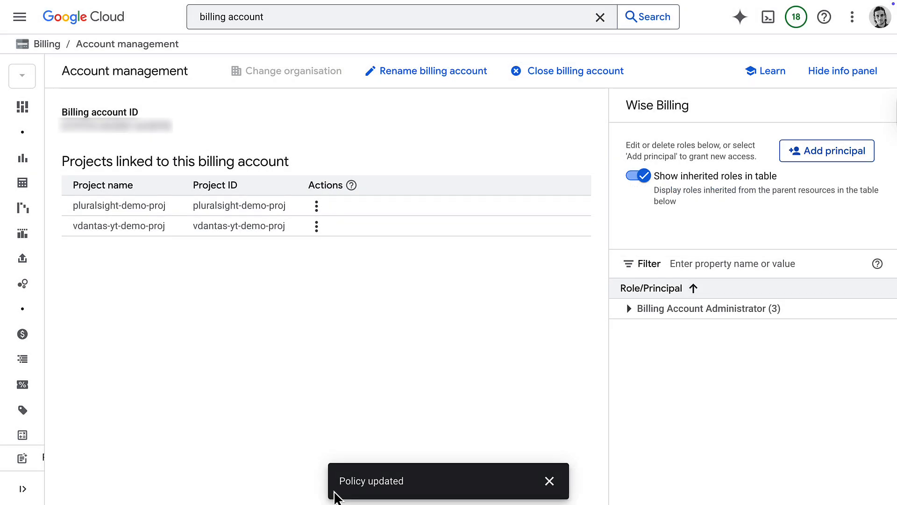
{"action": "left_click", "coordinate": [543, 484]}
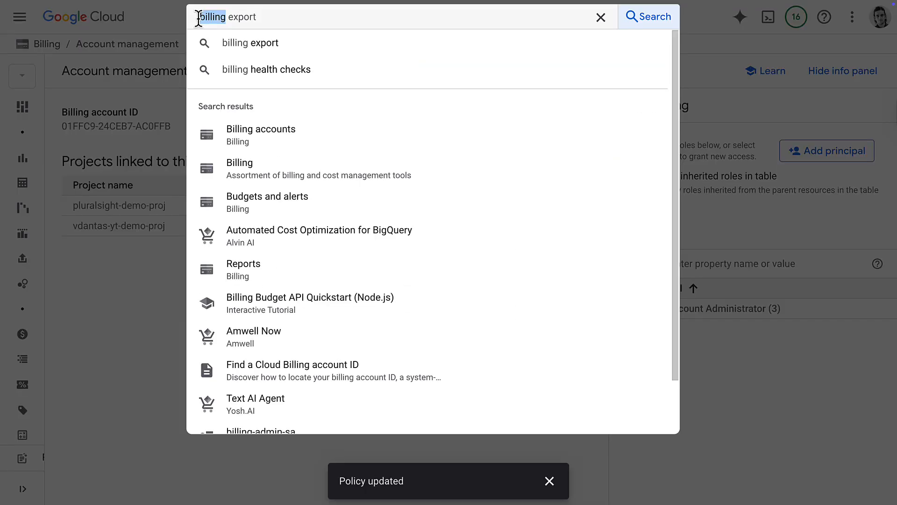
- Find the Pub/Sub service and create a topic with the ID budget-alert-topic
{"action": "type", "text": "pub sub"}
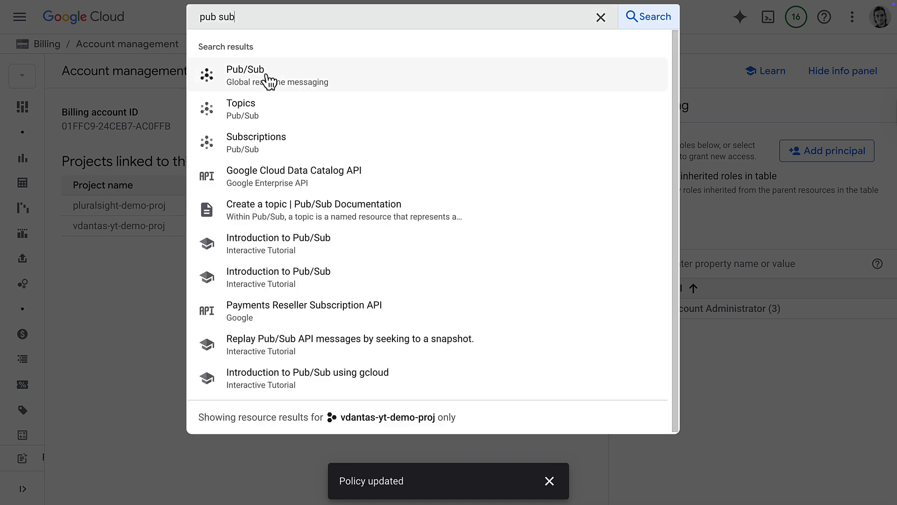
{"action": "left_click", "coordinate": [265, 77]}
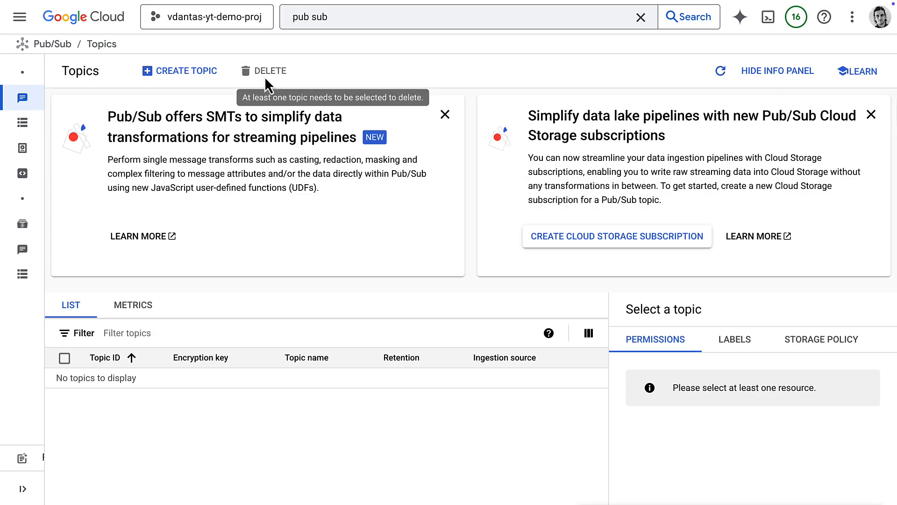
{"action": "left_click", "coordinate": [194, 75]}
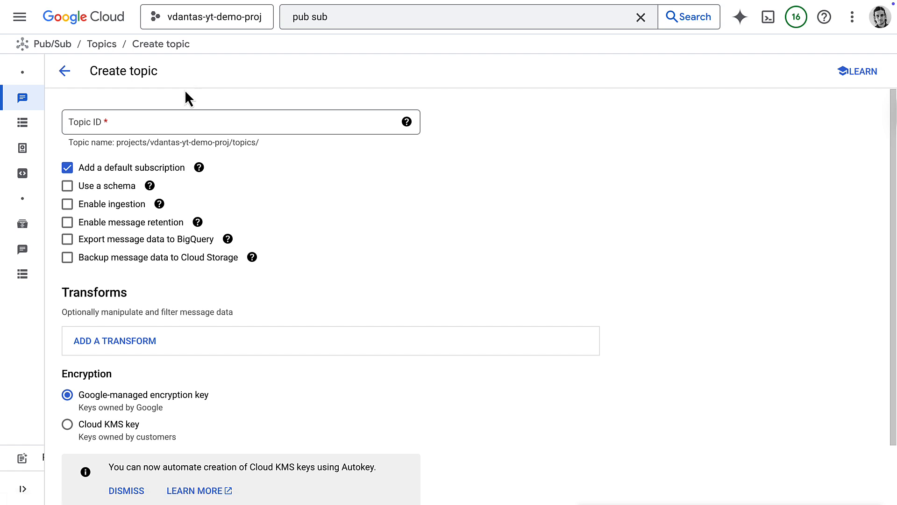
{"action": "left_click", "coordinate": [152, 118]}
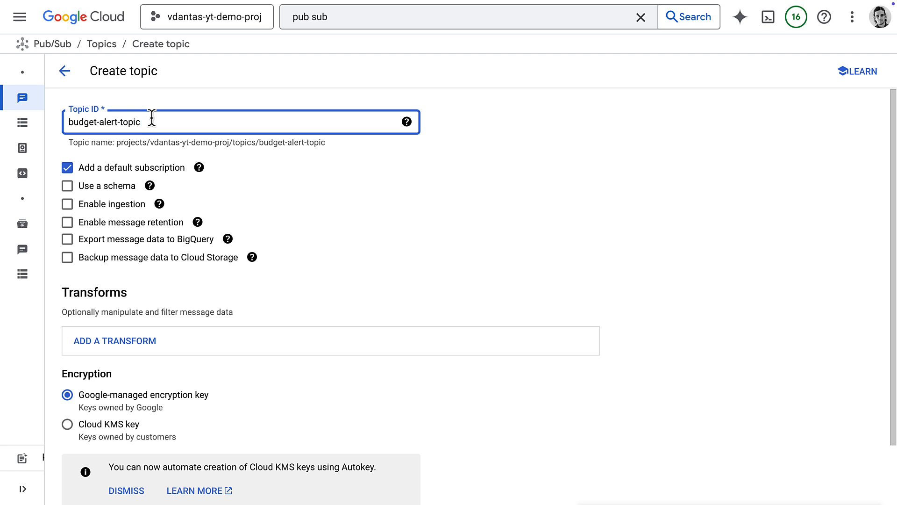
{"action": "scroll", "coordinate": [368, 212], "scroll_direction": "down", "scroll_amount": 2}
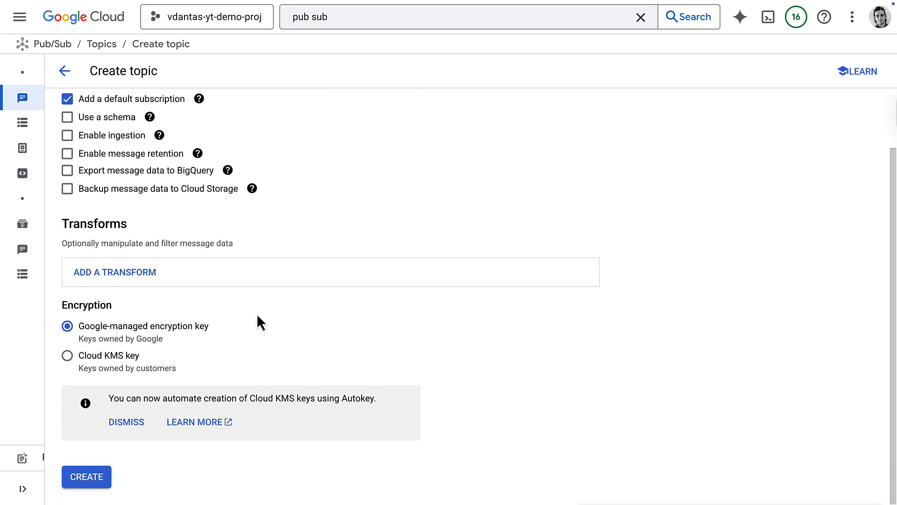
{"action": "left_click", "coordinate": [92, 478]}
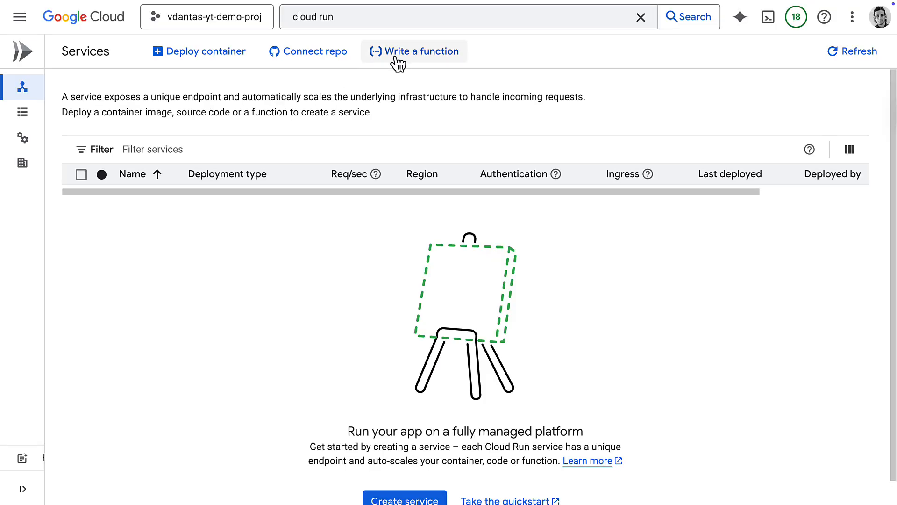
- Create a Cloud Run service from an inline function and name it billing-kill-switch-func
{"action": "left_click", "coordinate": [399, 55]}
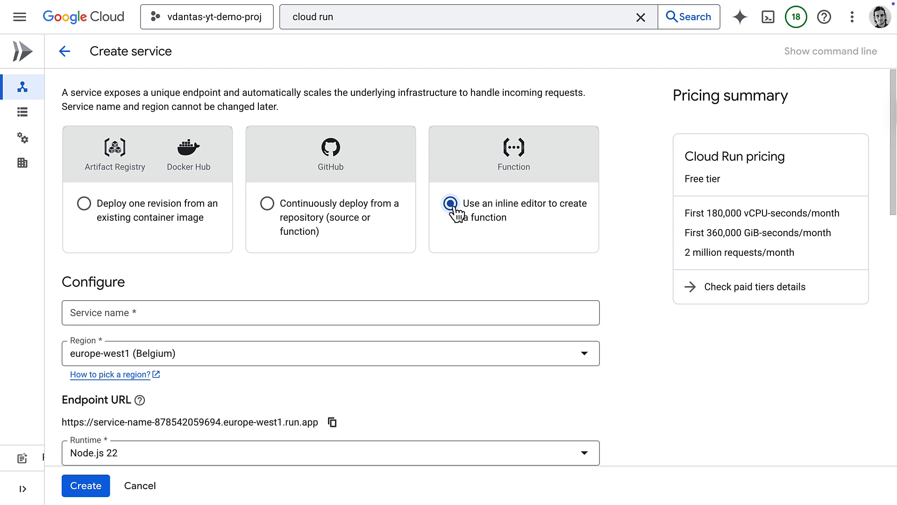
{"action": "scroll", "coordinate": [456, 212], "scroll_direction": "down", "scroll_amount": 3}
{"action": "left_click", "coordinate": [452, 178]}
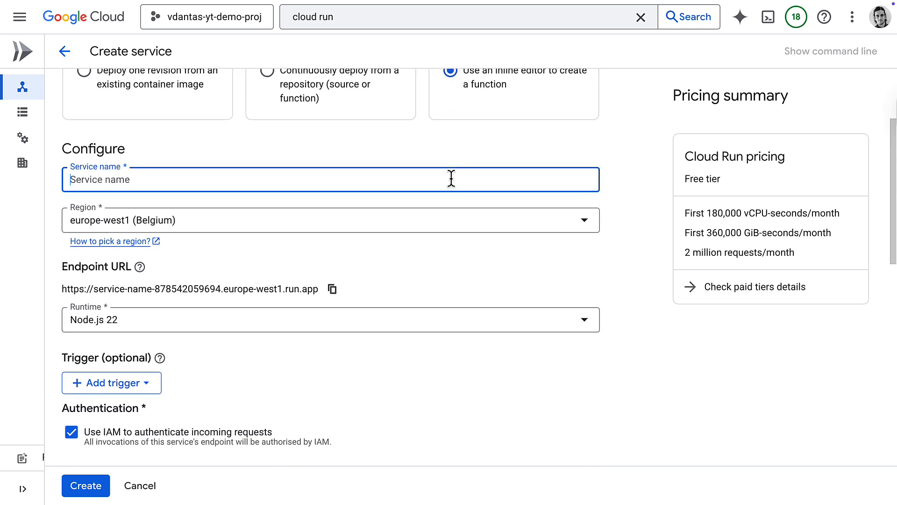
{"action": "type", "text": "bil"}
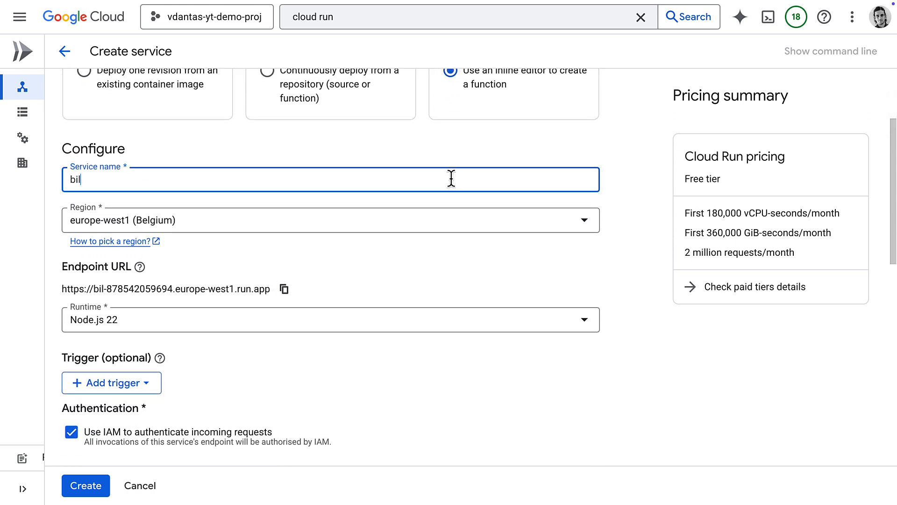
{"action": "type", "text": "ling-kill-switch-func"}
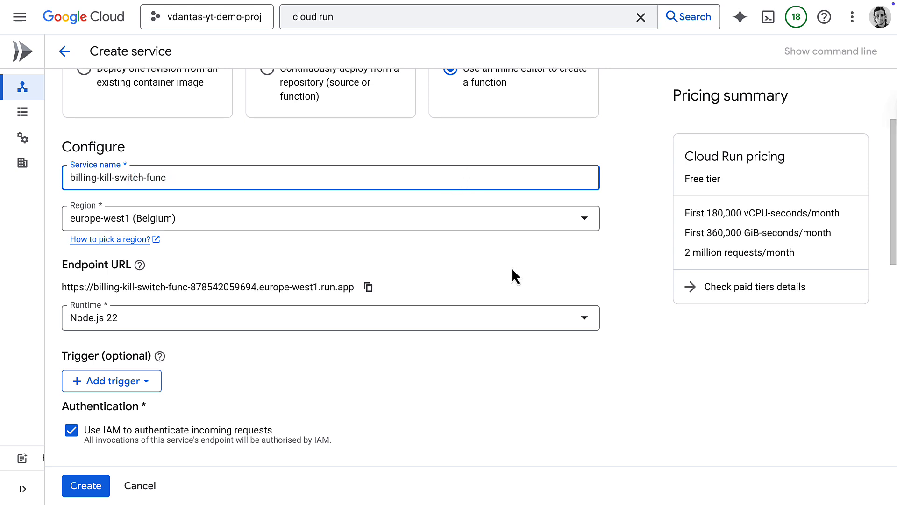
- Set the function's runtime to Python 3.12
{"action": "scroll", "coordinate": [514, 276], "scroll_direction": "down", "scroll_amount": 1}
{"action": "left_click", "coordinate": [521, 311]}
{"action": "scroll", "coordinate": [445, 262], "scroll_direction": "up", "scroll_amount": 3}
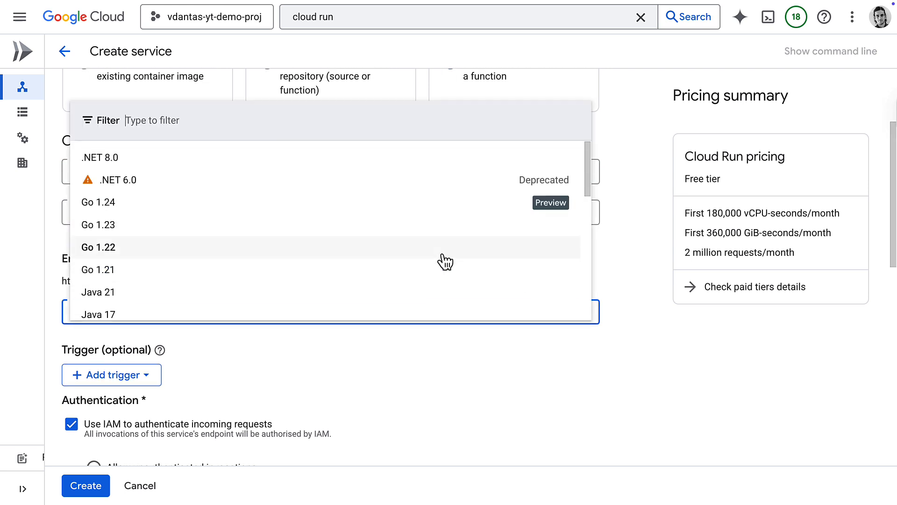
{"action": "scroll", "coordinate": [450, 265], "scroll_direction": "down", "scroll_amount": 10}
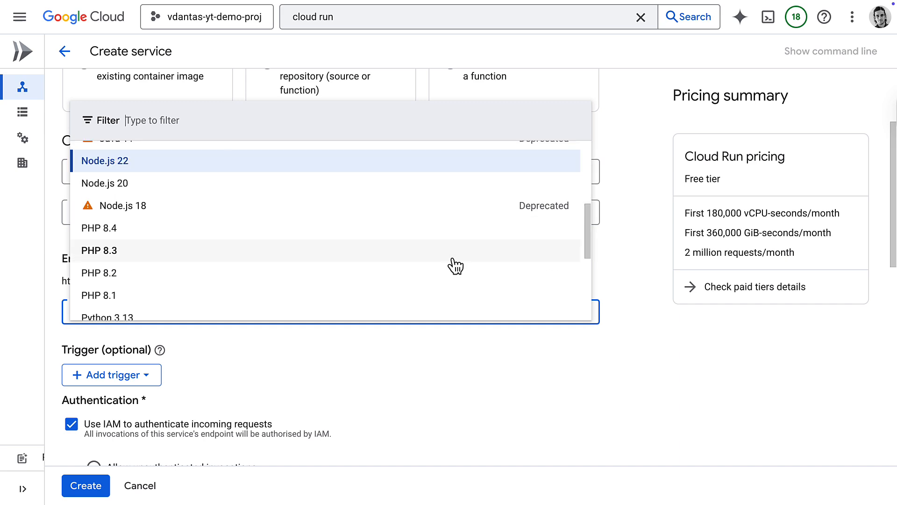
{"action": "left_click", "coordinate": [366, 161]}
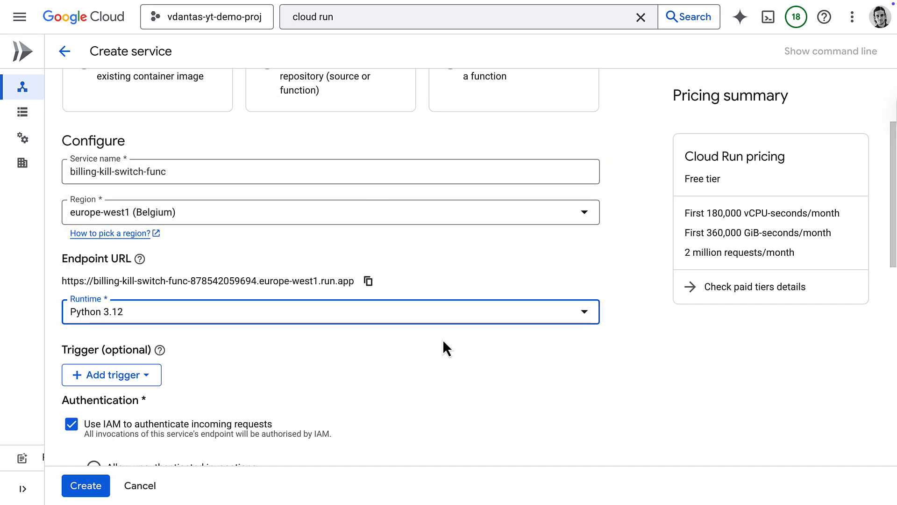
{"action": "left_click", "coordinate": [457, 363]}
- Require authentication for incoming requests and limit auto-scaling to a maximum of 1 instance
{"action": "scroll", "coordinate": [456, 363], "scroll_direction": "down", "scroll_amount": 5}
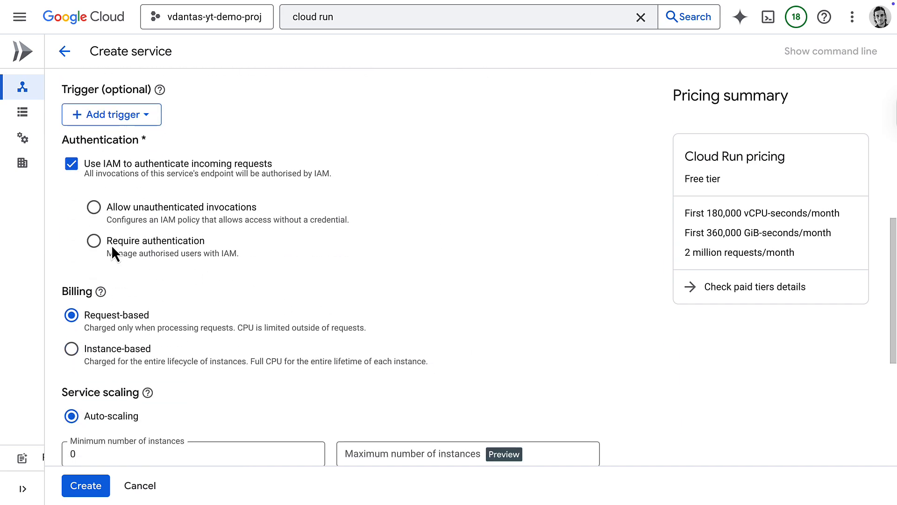
{"action": "left_click", "coordinate": [94, 241]}
{"action": "scroll", "coordinate": [320, 296], "scroll_direction": "down", "scroll_amount": 3}
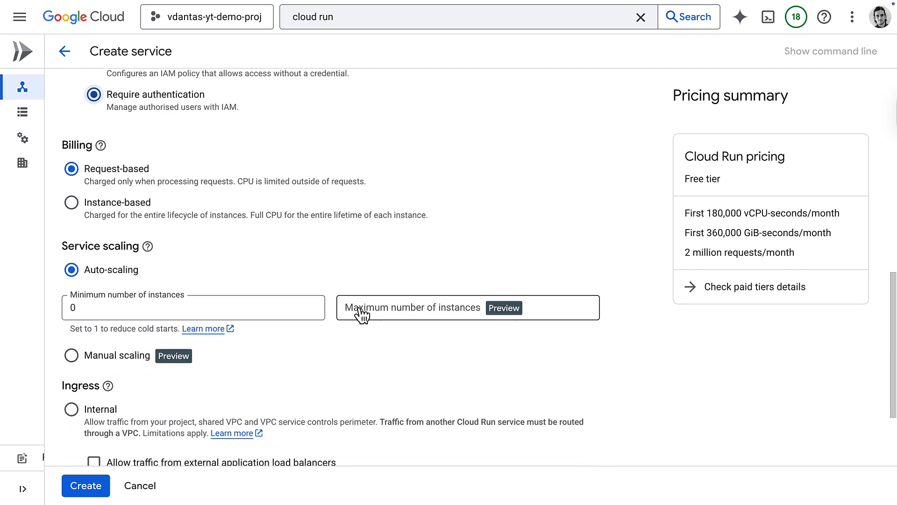
{"action": "left_click", "coordinate": [363, 315]}
{"action": "type", "text": "1"}
{"action": "left_click", "coordinate": [447, 344]}
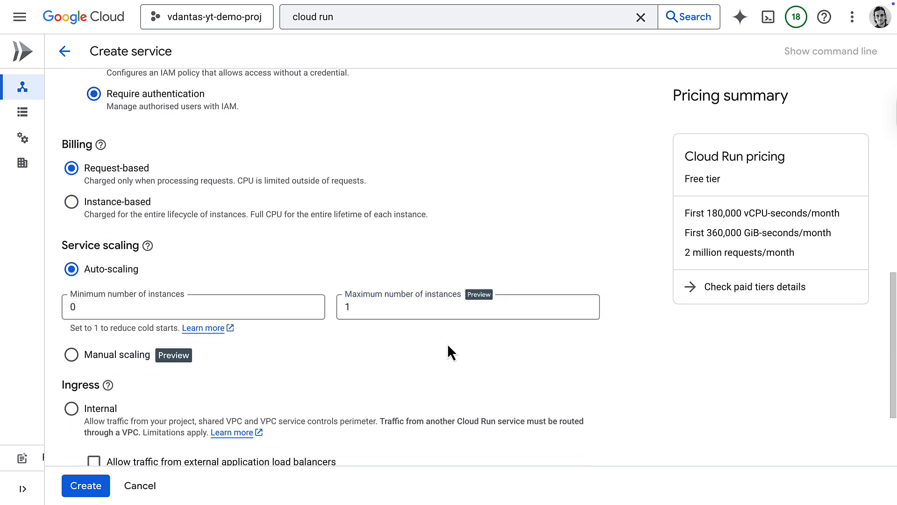
- Add a container environment variable named PROJECT_ID with the value vdantas-yt-demo-proj and finish editing the container
{"action": "scroll", "coordinate": [447, 343], "scroll_direction": "down", "scroll_amount": 3}
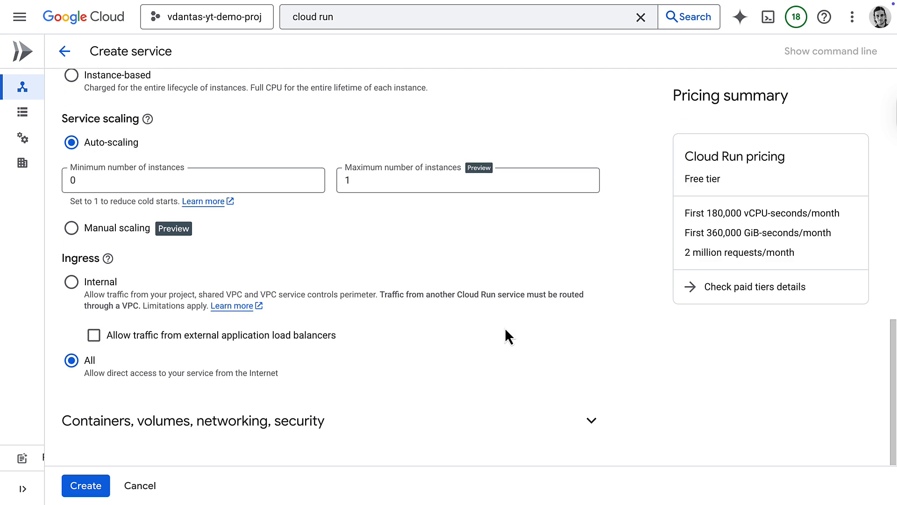
{"action": "left_click", "coordinate": [593, 422]}
{"action": "scroll", "coordinate": [603, 420], "scroll_direction": "down", "scroll_amount": 6}
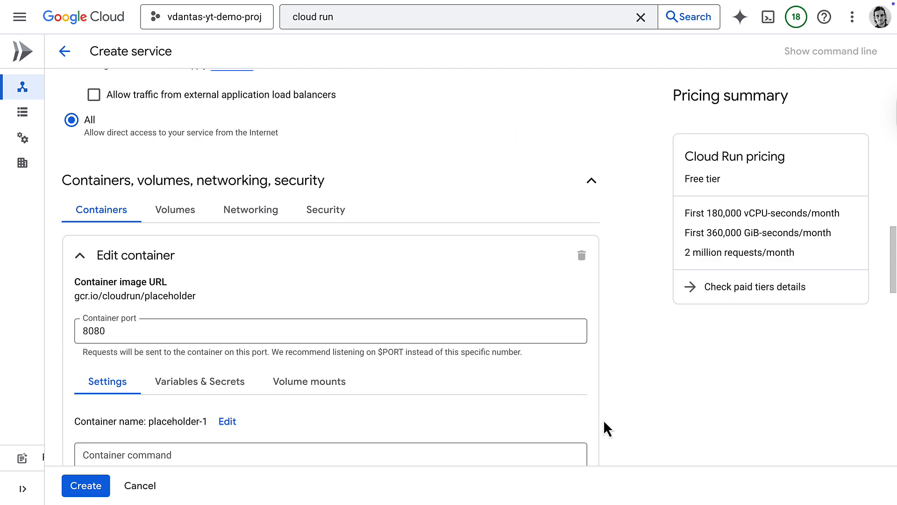
{"action": "scroll", "coordinate": [352, 313], "scroll_direction": "down", "scroll_amount": 2}
{"action": "left_click", "coordinate": [235, 301]}
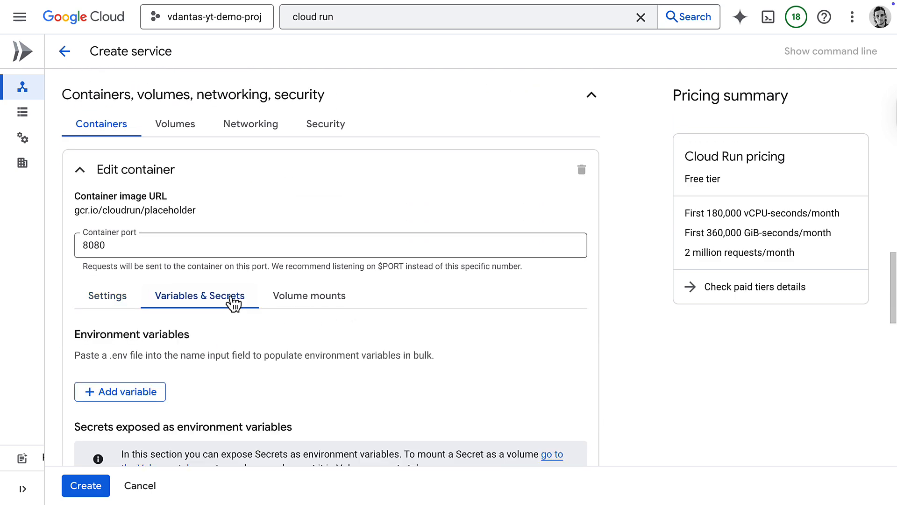
{"action": "scroll", "coordinate": [220, 313], "scroll_direction": "down", "scroll_amount": 1}
{"action": "left_click", "coordinate": [150, 336]}
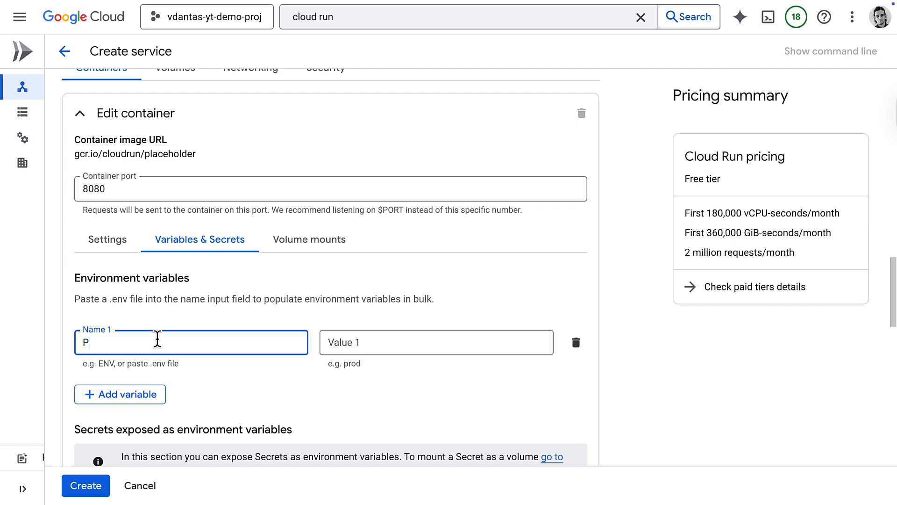
{"action": "key", "text": "Tab"}
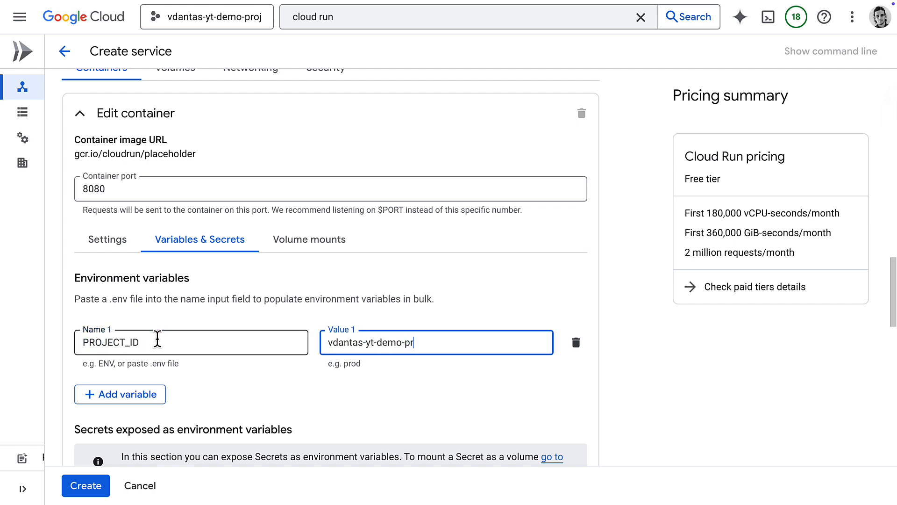
{"action": "left_click", "coordinate": [222, 375]}
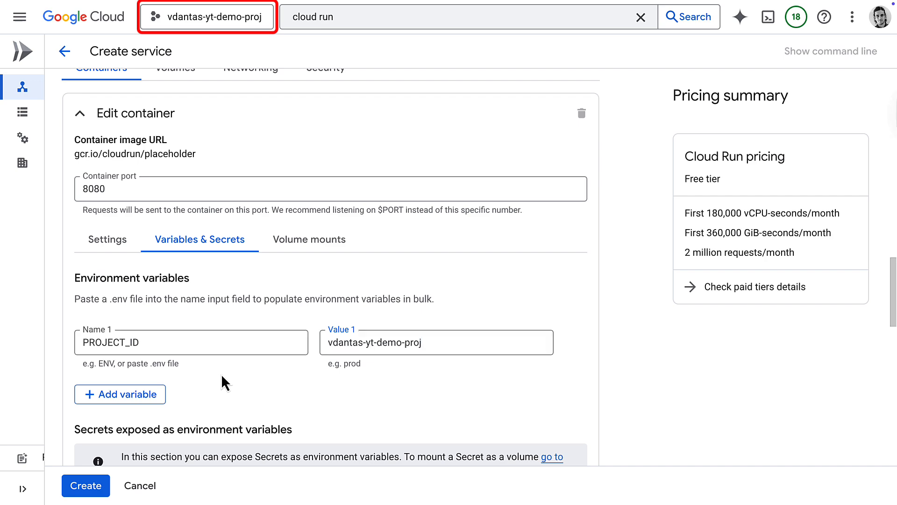
{"action": "scroll", "coordinate": [223, 371], "scroll_direction": "up", "scroll_amount": 1}
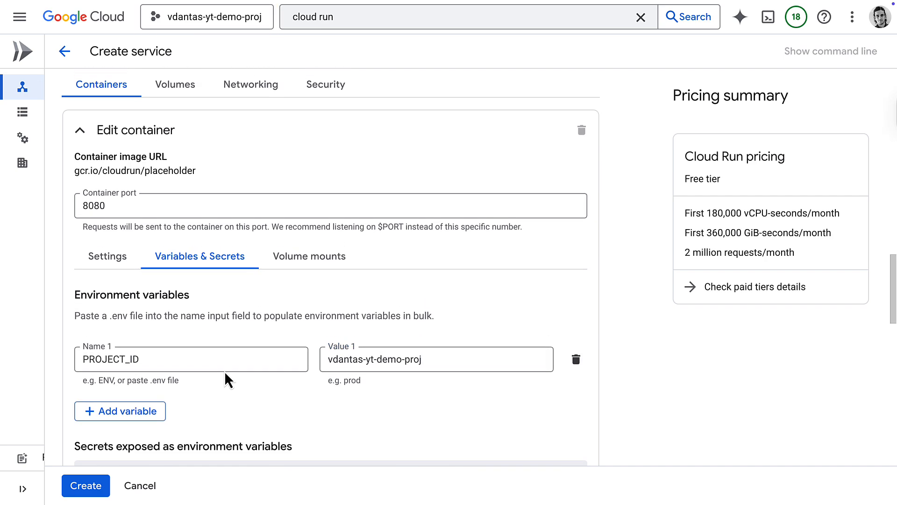
{"action": "scroll", "coordinate": [251, 375], "scroll_direction": "down", "scroll_amount": 4}
{"action": "left_click", "coordinate": [559, 394]}
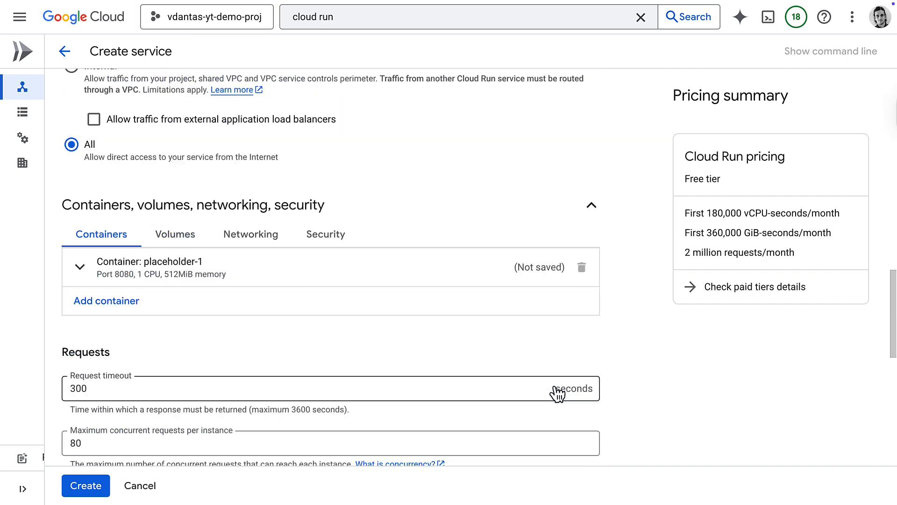
- Assign billing-kill-switch-sa as the service's service account under its security settings and create the service
{"action": "left_click", "coordinate": [329, 249]}
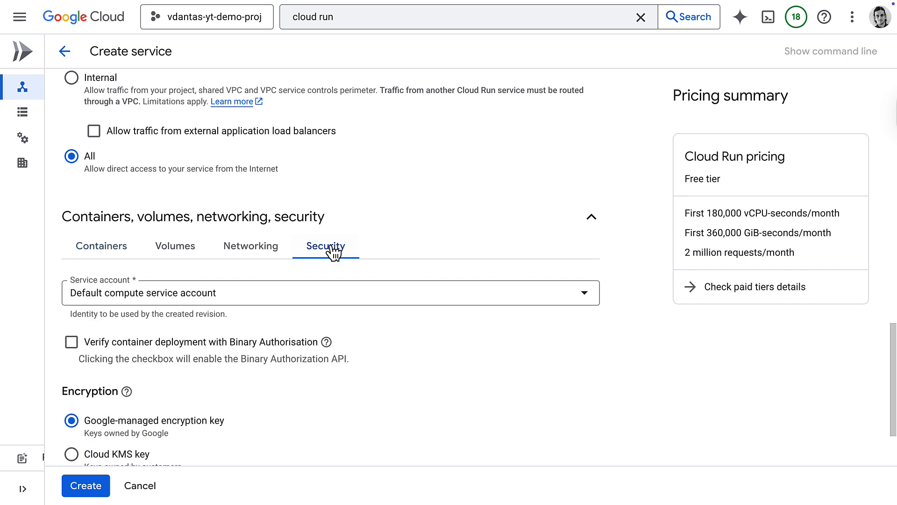
{"action": "left_click", "coordinate": [570, 292]}
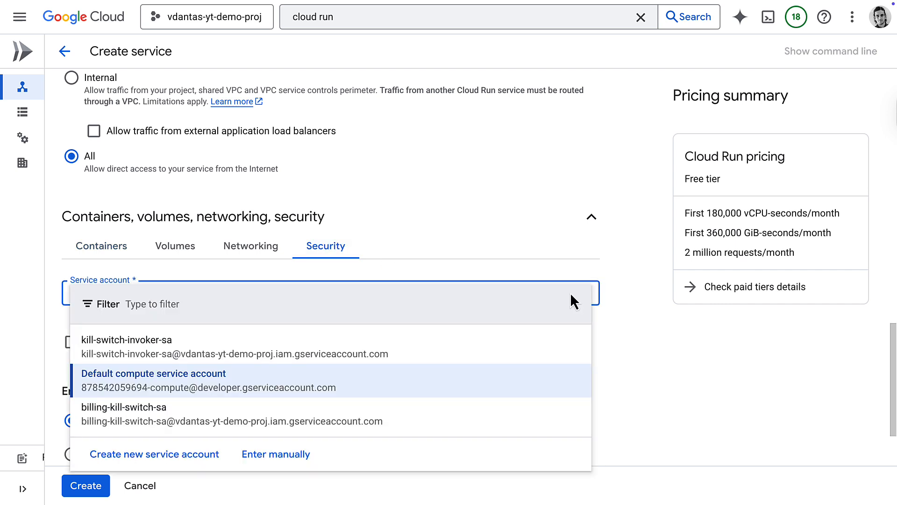
{"action": "left_click", "coordinate": [154, 414]}
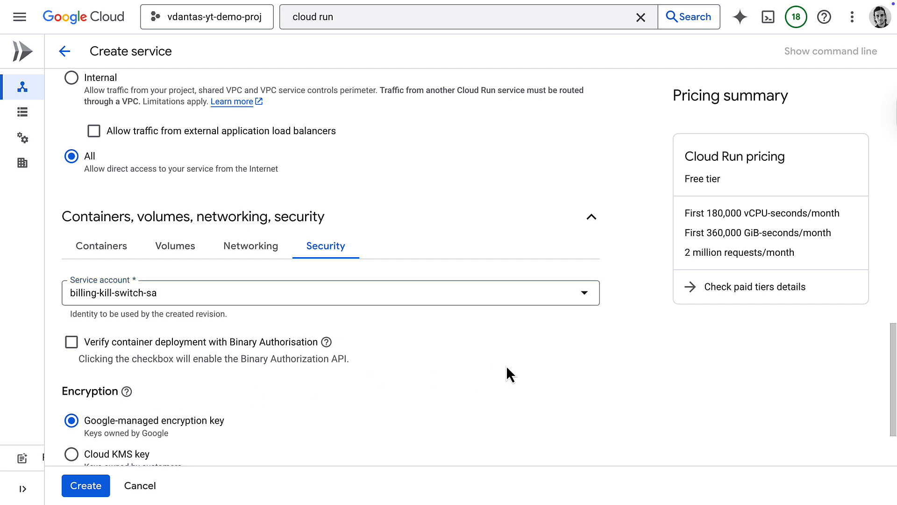
{"action": "scroll", "coordinate": [507, 368], "scroll_direction": "down", "scroll_amount": 2}
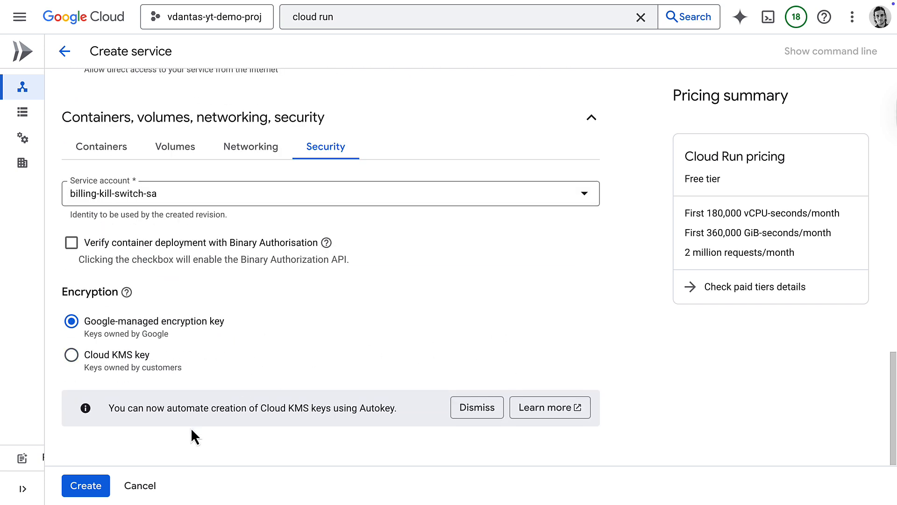
{"action": "left_click", "coordinate": [87, 486]}
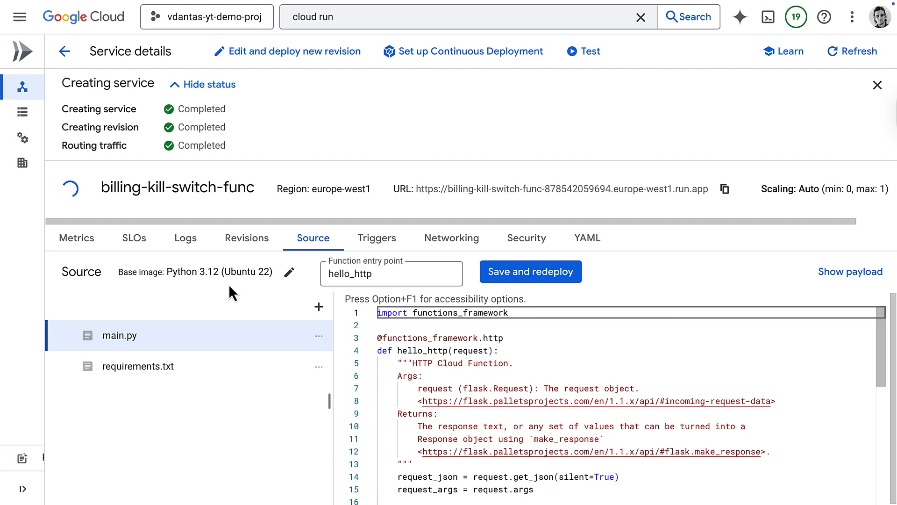
- Replace the whole sample code in main.py with the copied billing-disabling Python code
{"action": "left_click", "coordinate": [604, 340]}
{"action": "scroll", "coordinate": [606, 341], "scroll_direction": "down", "scroll_amount": 1}
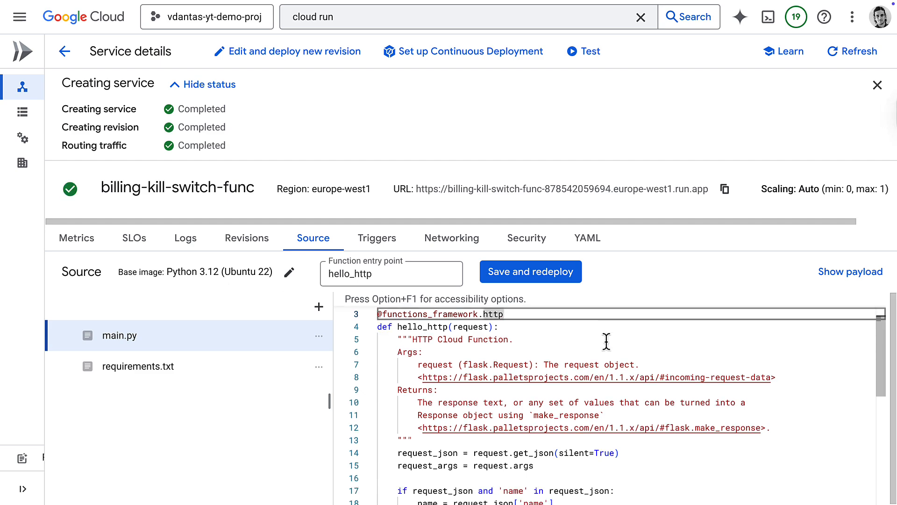
{"action": "key", "text": "ctrl+a"}
{"action": "key", "text": "ctrl+v"}
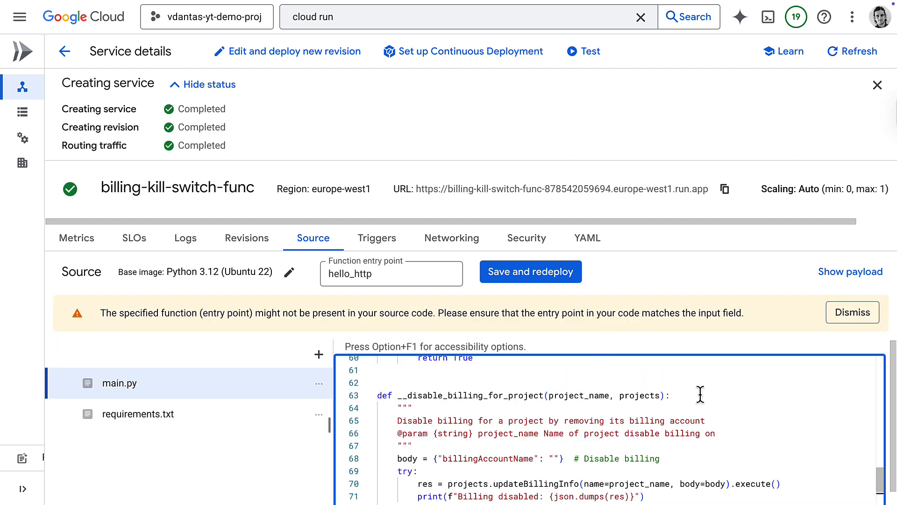
- Copy the function name stop_billing from main.py and set it as the function entry point
{"action": "scroll", "coordinate": [700, 394], "scroll_direction": "up", "scroll_amount": 12}
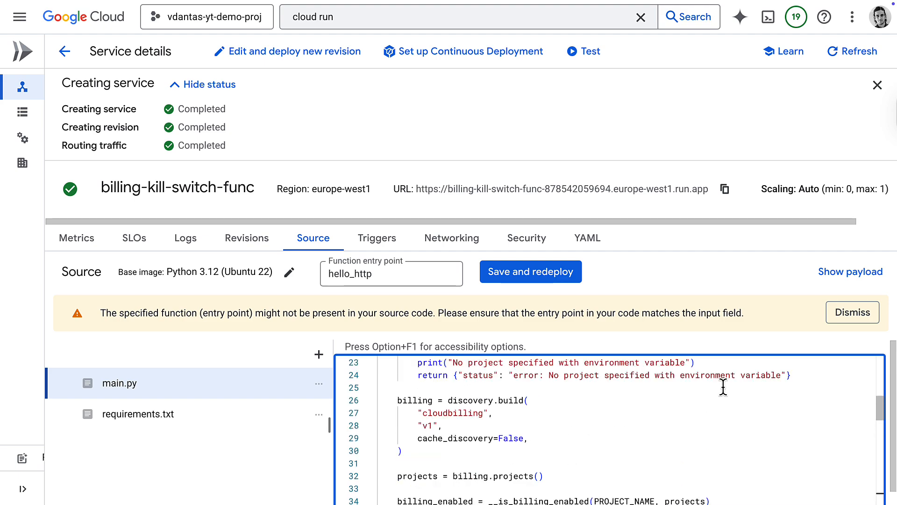
{"action": "scroll", "coordinate": [723, 387], "scroll_direction": "up", "scroll_amount": 7}
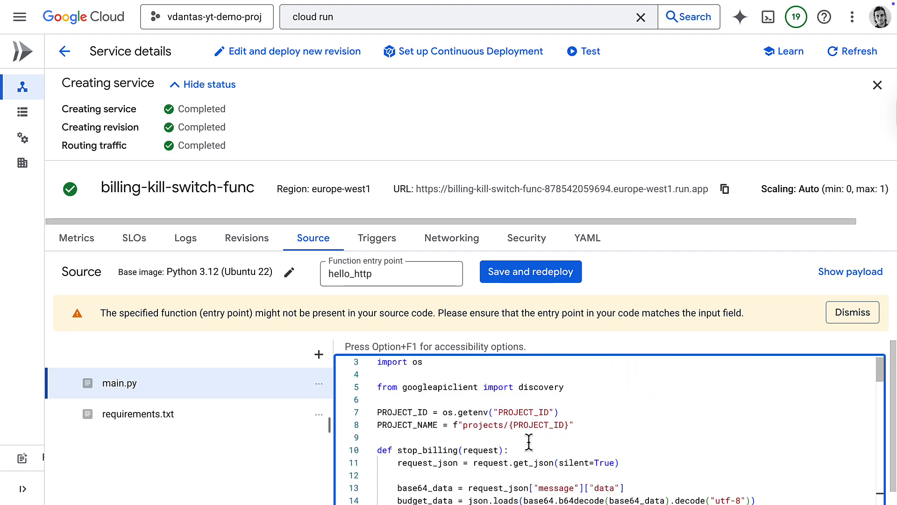
{"action": "double_click", "coordinate": [419, 450]}
{"action": "key", "text": "super+c"}
{"action": "left_click_drag", "start_coordinate": [379, 273], "coordinate": [319, 274]}
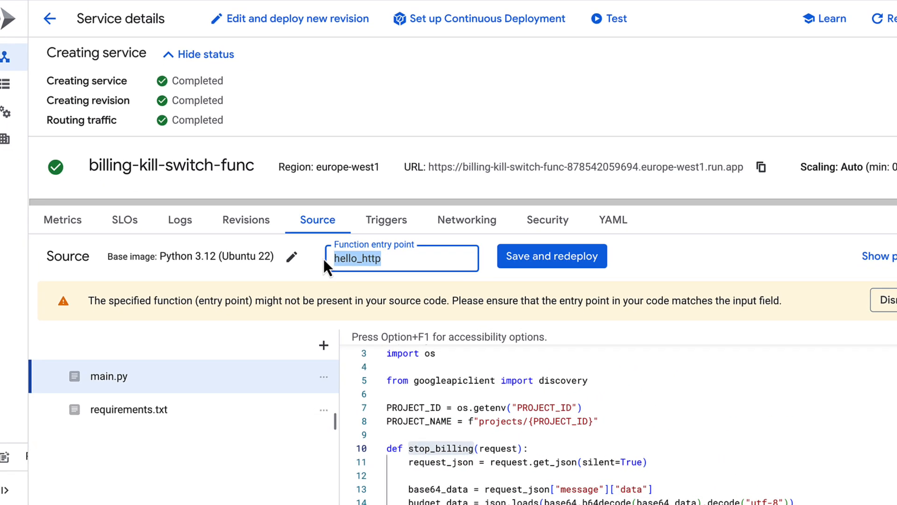
{"action": "key", "text": "super+v"}
{"action": "left_click", "coordinate": [555, 354]}
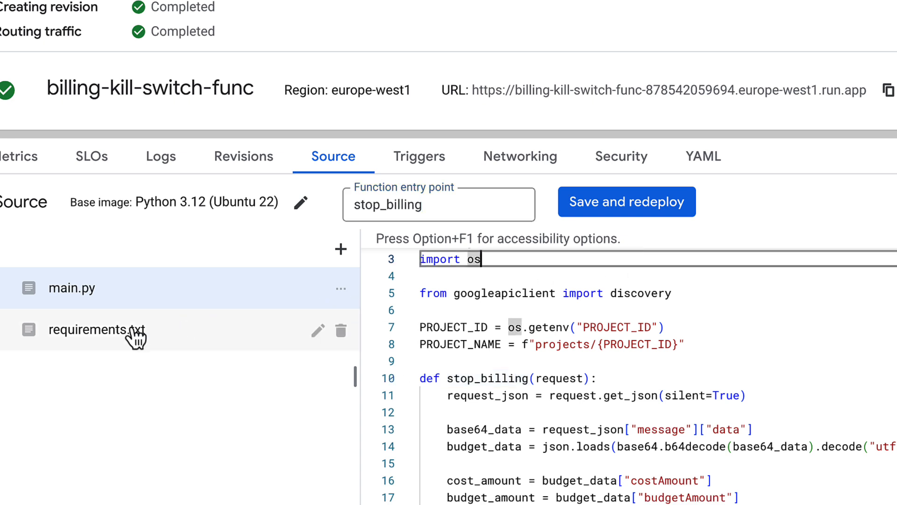
- Add google-api-python-client==2.131.0 on a new line in requirements.txt, and save and redeploy the function
{"action": "left_click", "coordinate": [134, 335]}
{"action": "left_click", "coordinate": [606, 257]}
{"action": "key", "text": "Return"}
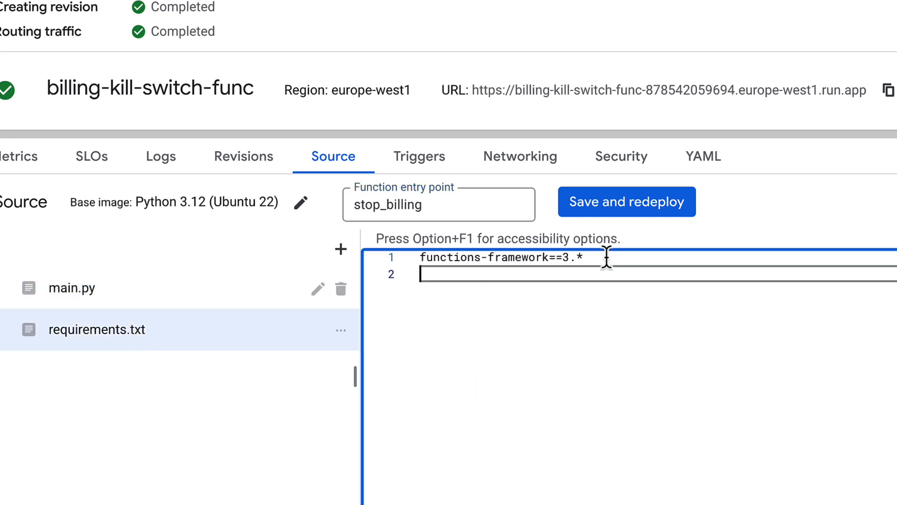
{"action": "key", "text": "super+v"}
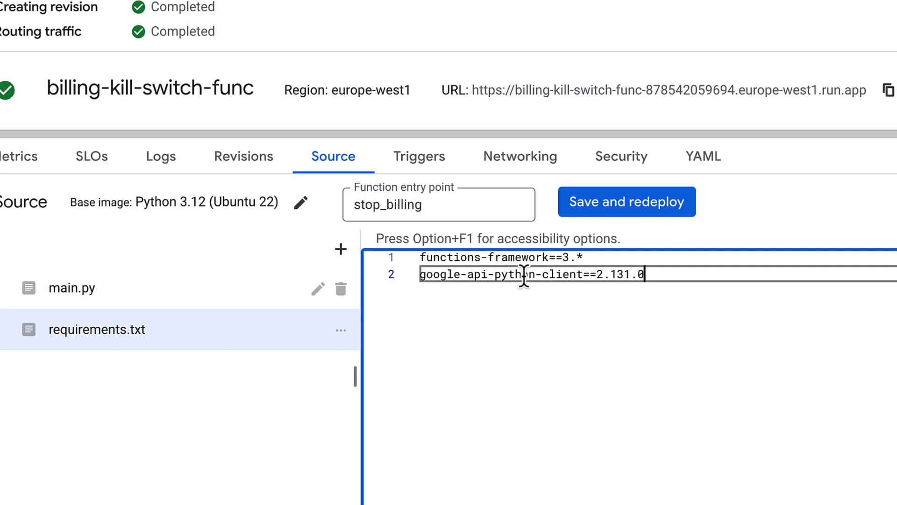
{"action": "left_click", "coordinate": [627, 208]}
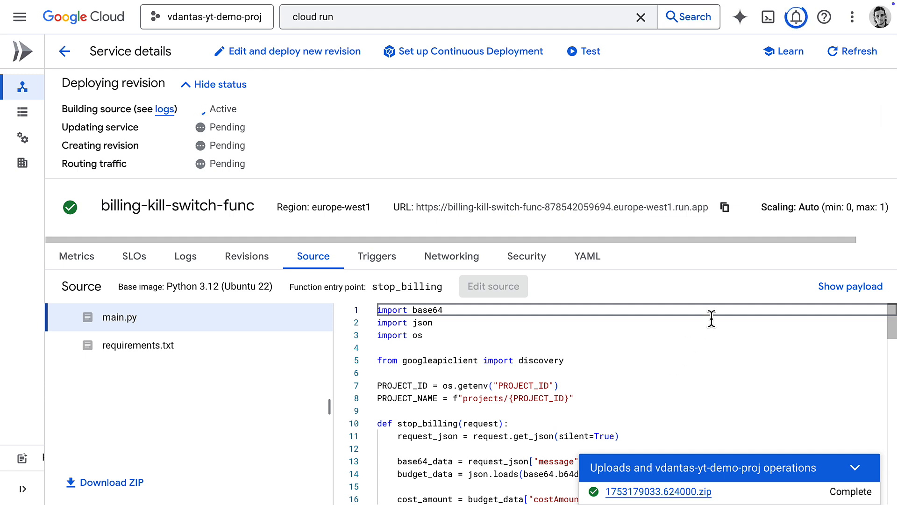
- Copy the function's URL and start a Pub/Sub subscription with ID billing-kill-switch-sub for budget-alert-topic
{"action": "left_click", "coordinate": [725, 211]}
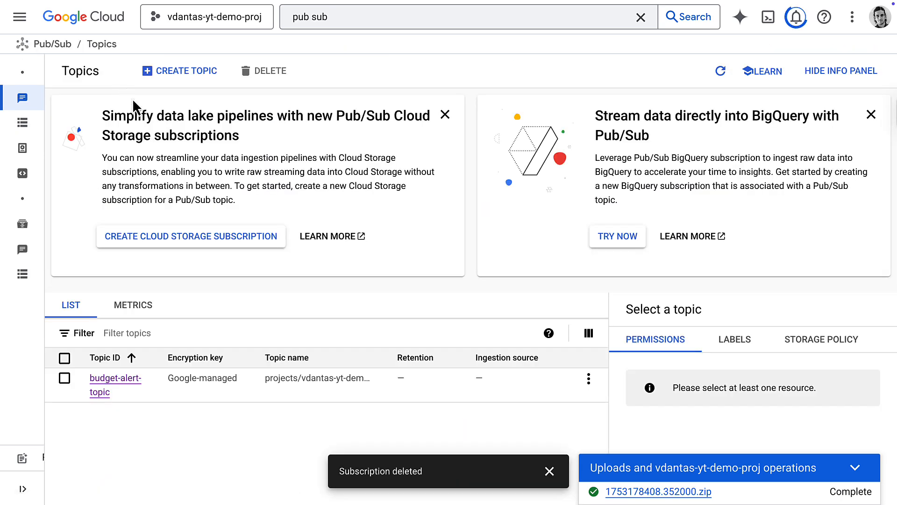
{"action": "mouse_move", "coordinate": [29, 107]}
{"action": "left_click", "coordinate": [36, 122]}
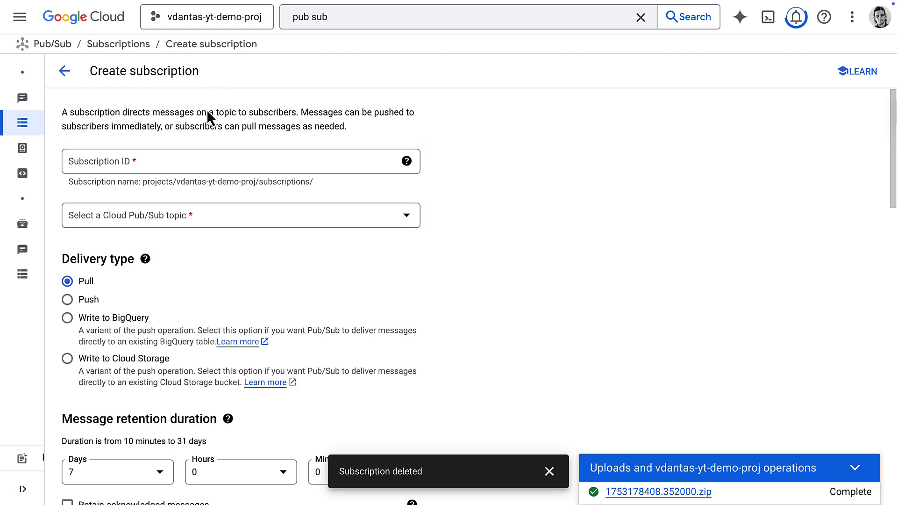
{"action": "left_click", "coordinate": [176, 162]}
{"action": "type", "text": "billing-ki"}
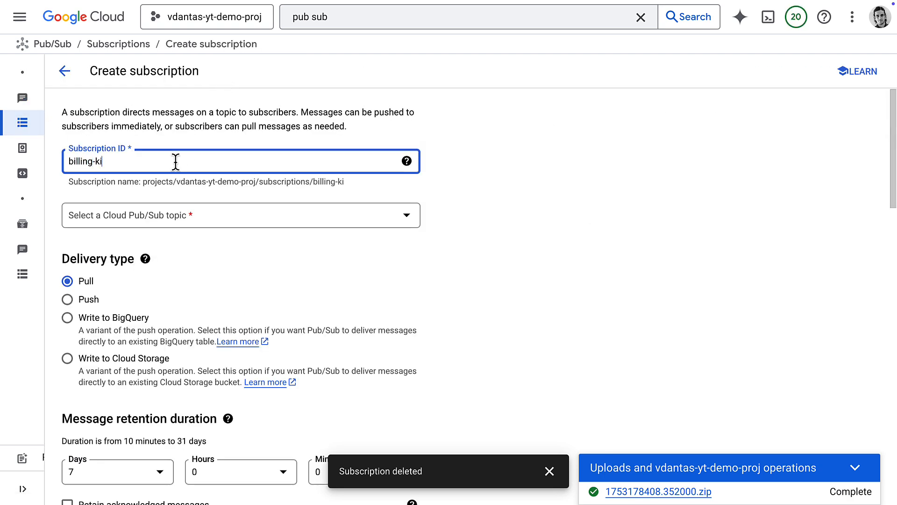
{"action": "type", "text": "ll-switch-sub"}
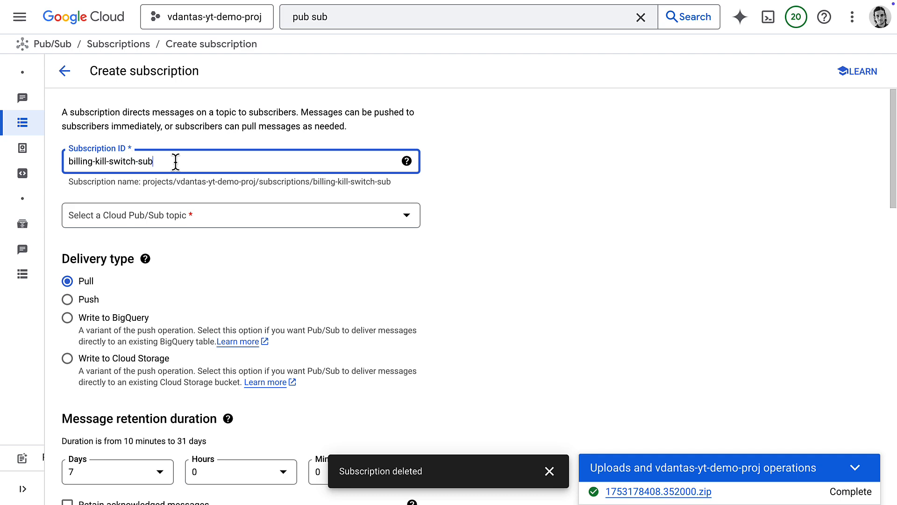
{"action": "left_click", "coordinate": [242, 218]}
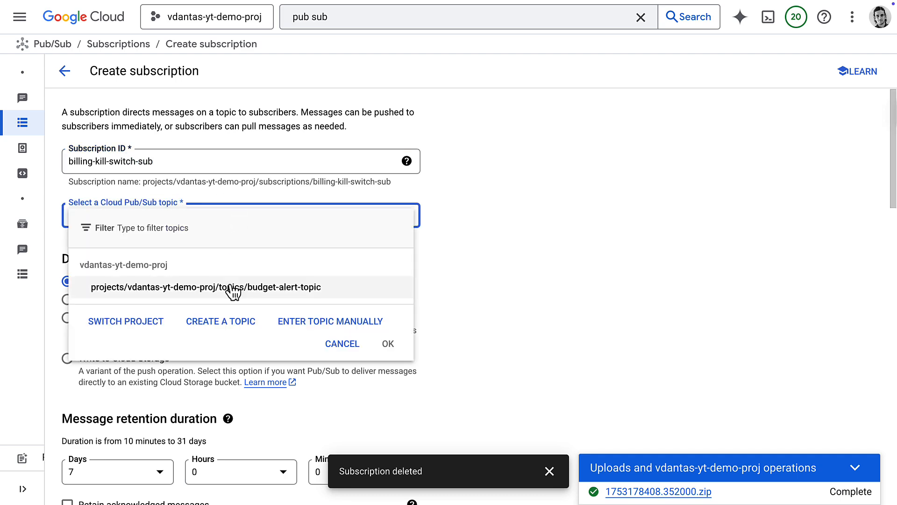
{"action": "left_click", "coordinate": [234, 234]}
- Set push delivery to the copied function URL and enable authentication with the kill-switch-invoker-sa service account
{"action": "scroll", "coordinate": [146, 273], "scroll_direction": "down", "scroll_amount": 1}
{"action": "left_click", "coordinate": [69, 241]}
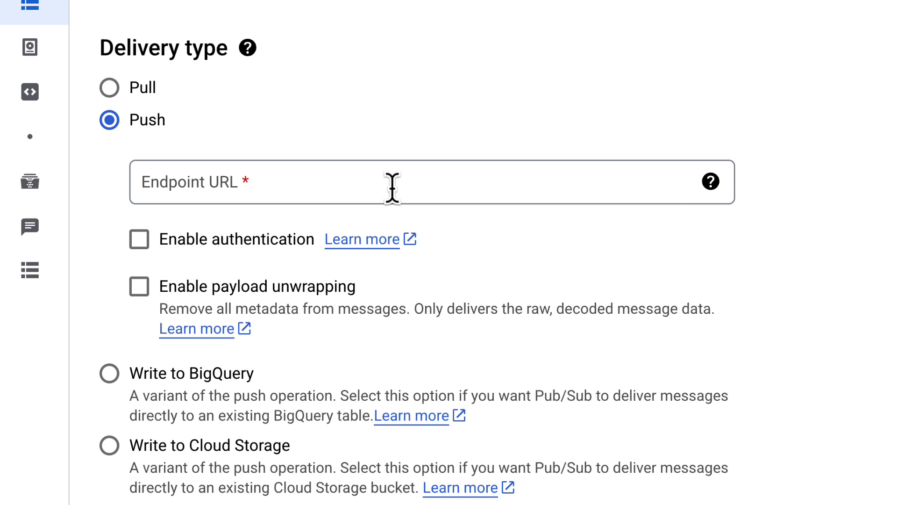
{"action": "left_click", "coordinate": [392, 187]}
{"action": "key", "text": "ctrl+v"}
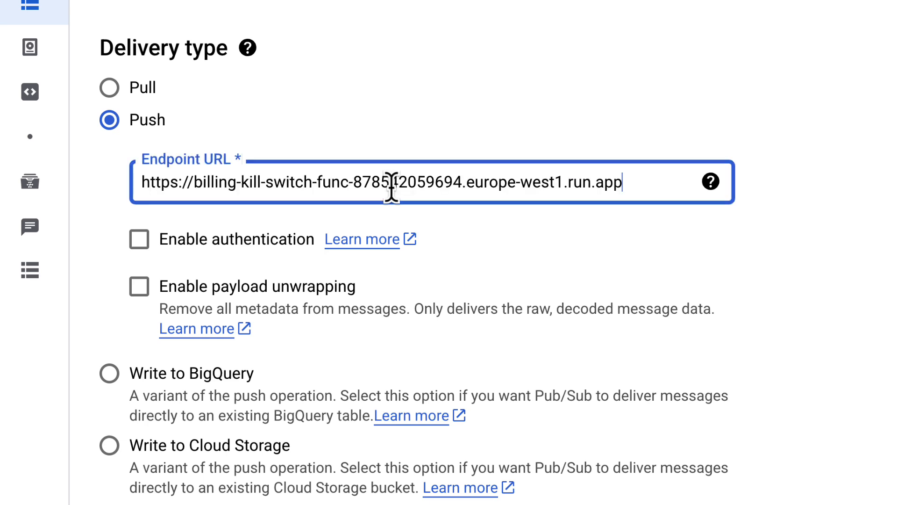
{"action": "left_click", "coordinate": [137, 241]}
{"action": "left_click", "coordinate": [706, 303]}
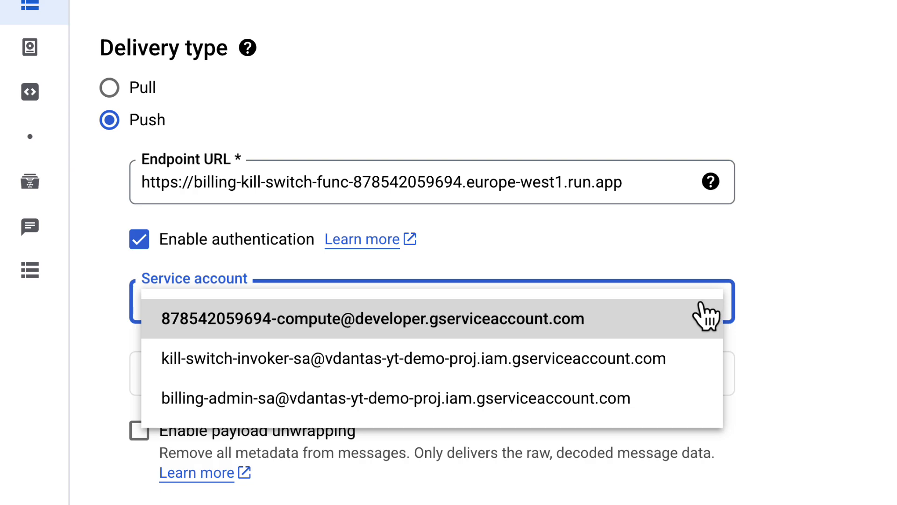
{"action": "left_click", "coordinate": [662, 356]}
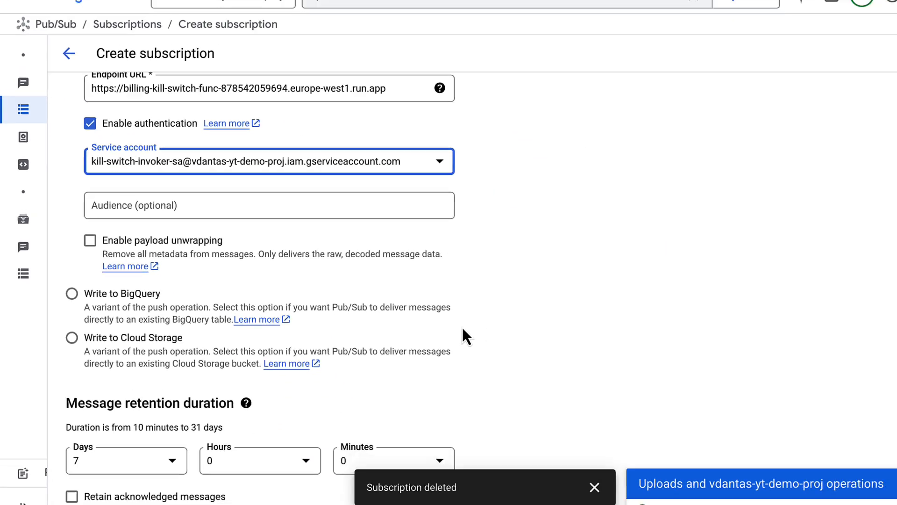
- Create the subscription with the remaining options left at their defaults, and dismiss the notification
{"action": "scroll", "coordinate": [430, 324], "scroll_direction": "down", "scroll_amount": 2}
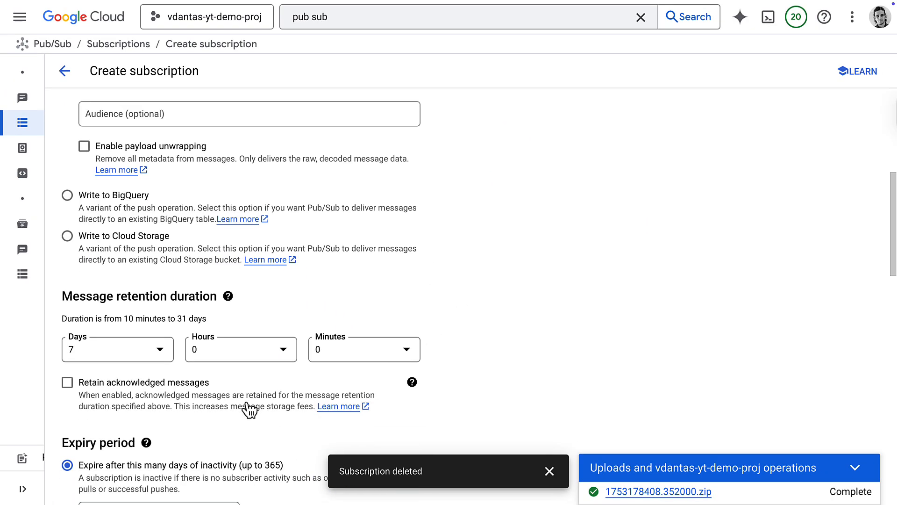
{"action": "scroll", "coordinate": [247, 401], "scroll_direction": "down", "scroll_amount": 10}
{"action": "scroll", "coordinate": [246, 401], "scroll_direction": "down", "scroll_amount": 8}
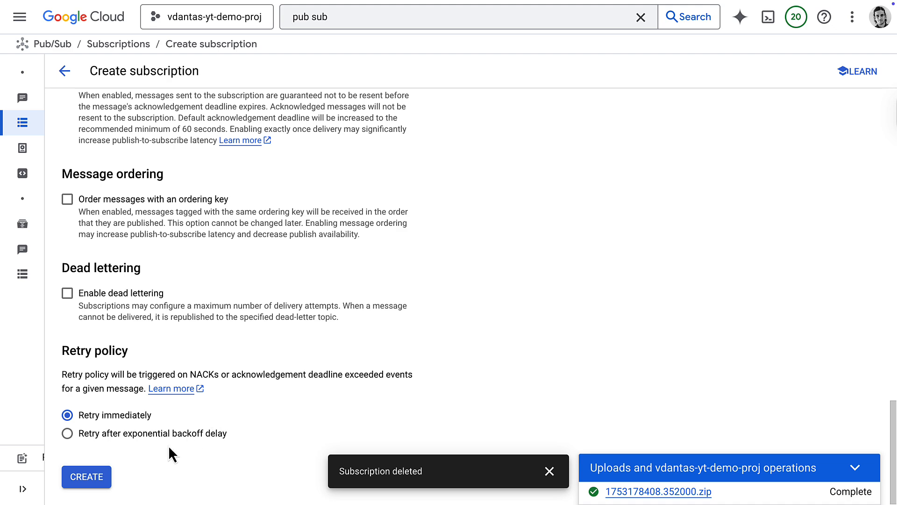
{"action": "left_click", "coordinate": [88, 482]}
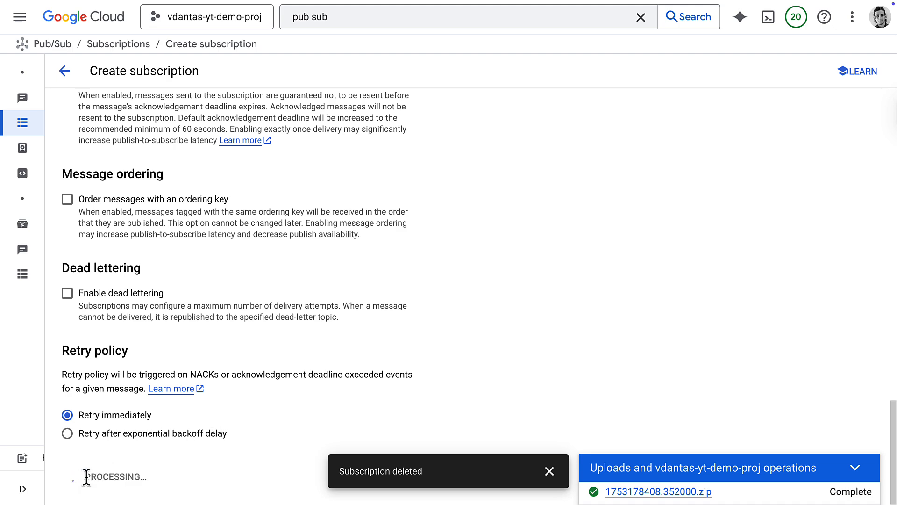
{"action": "left_click", "coordinate": [554, 472]}
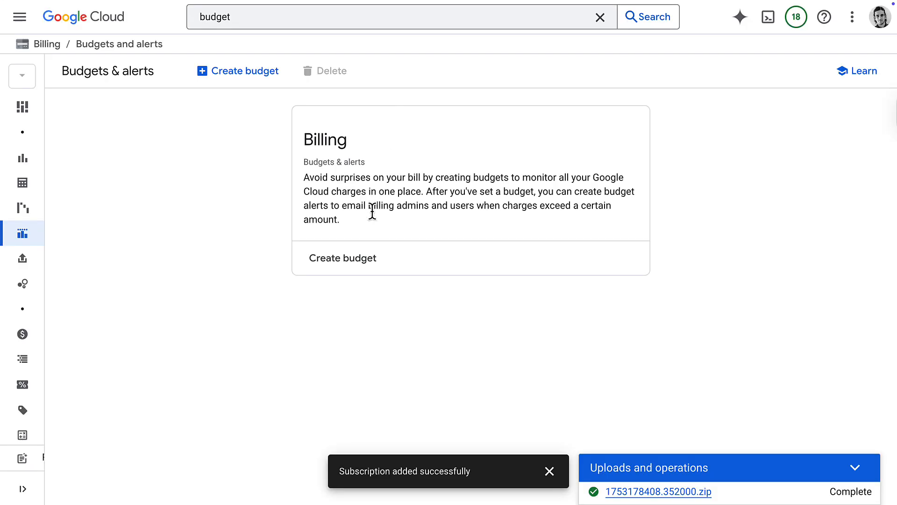
- Start a billing budget named poor-man-budget and limit its scope to the project vdantas-yt-demo-proj
{"action": "left_click", "coordinate": [362, 263]}
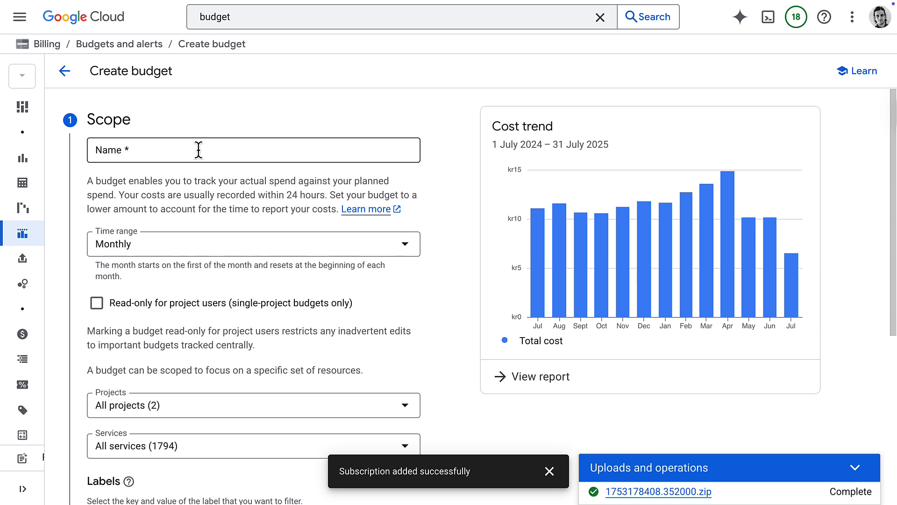
{"action": "left_click", "coordinate": [199, 150]}
{"action": "type", "text": "poor-man-budget"}
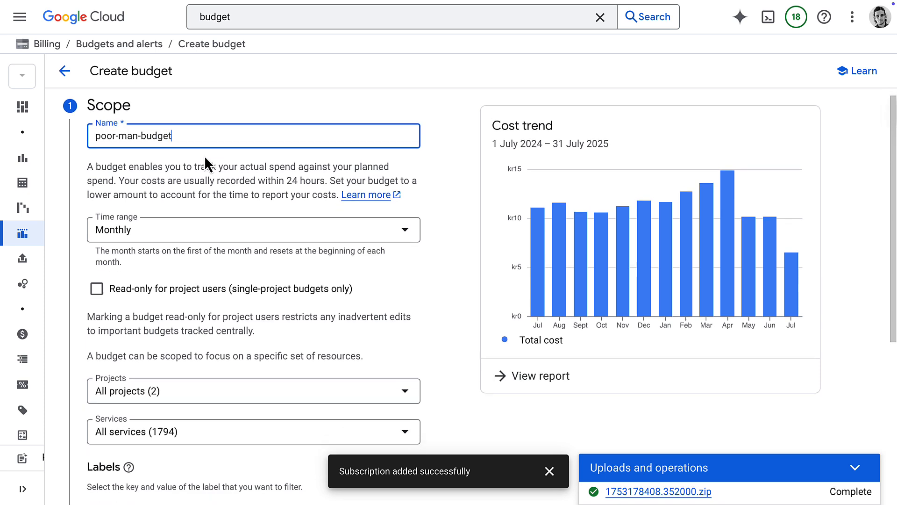
{"action": "scroll", "coordinate": [384, 227], "scroll_direction": "down", "scroll_amount": 5}
{"action": "left_click", "coordinate": [394, 216]}
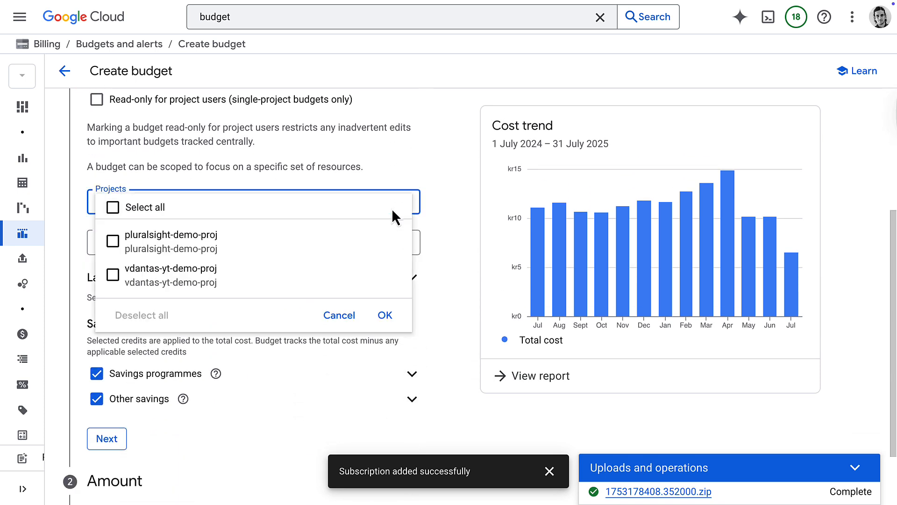
{"action": "left_click", "coordinate": [114, 276]}
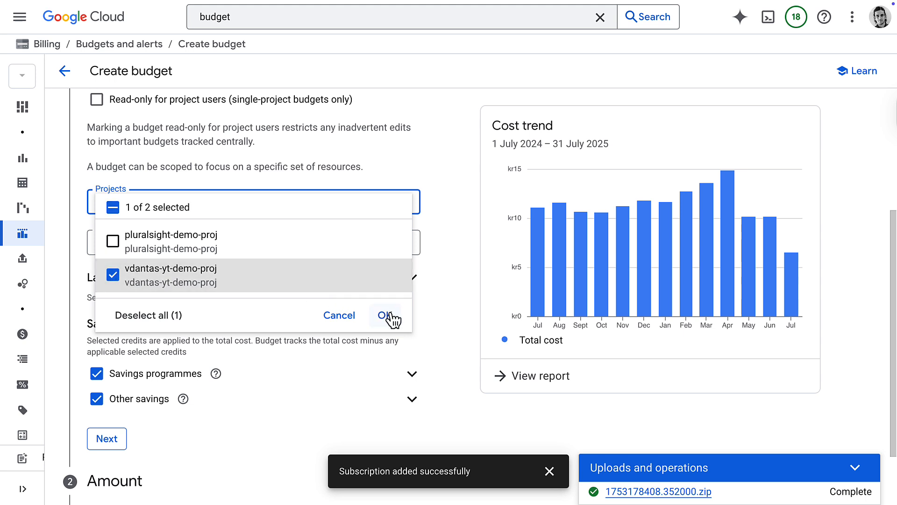
{"action": "left_click", "coordinate": [391, 320]}
{"action": "scroll", "coordinate": [399, 321], "scroll_direction": "down", "scroll_amount": 2}
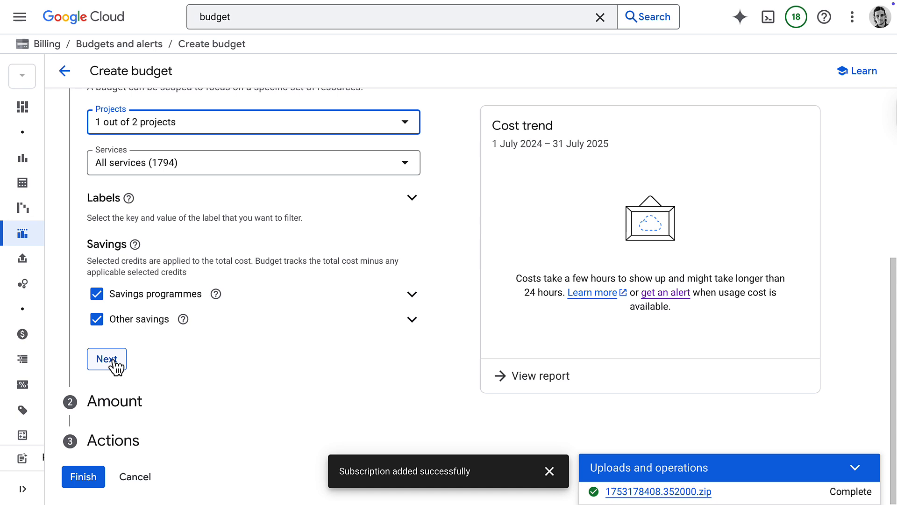
{"action": "left_click", "coordinate": [112, 360]}
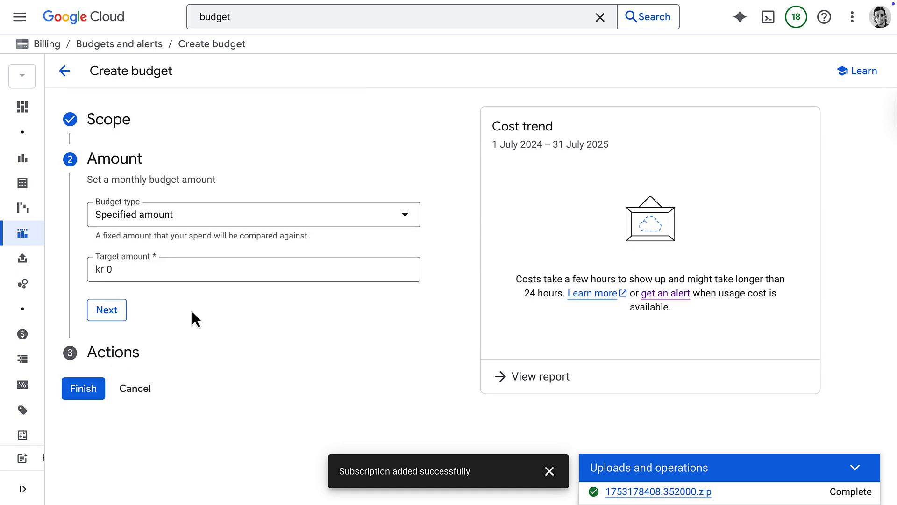
- Set the budget's target amount to kr 300 and reduce the alert thresholds to a single rule at 80%
{"action": "double_click", "coordinate": [111, 269]}
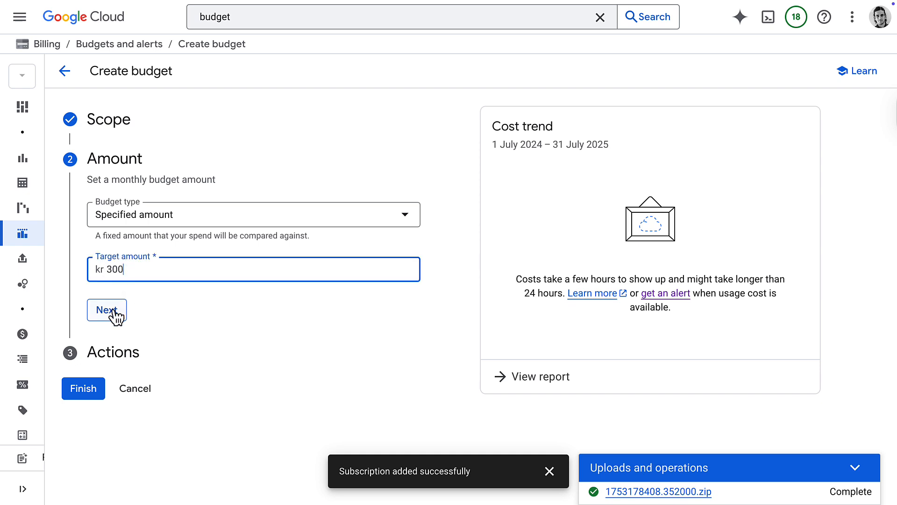
{"action": "left_click", "coordinate": [110, 311]}
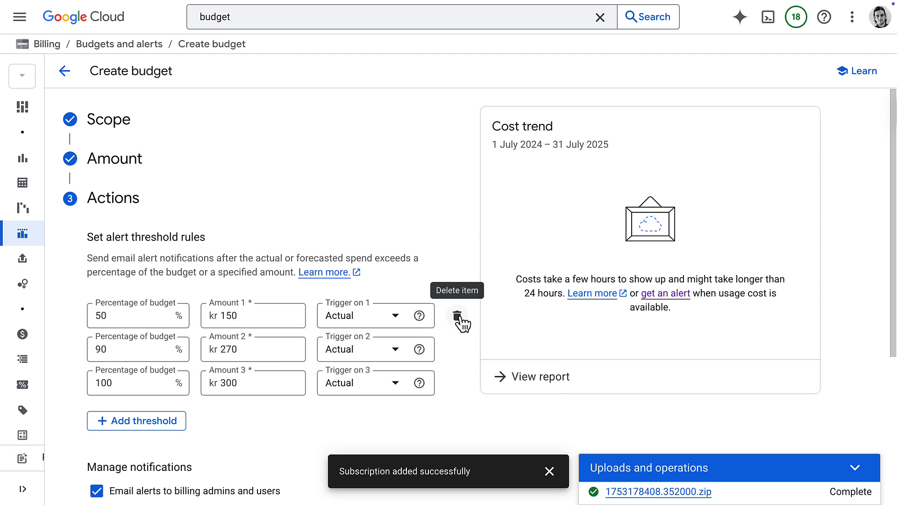
{"action": "left_click", "coordinate": [458, 316]}
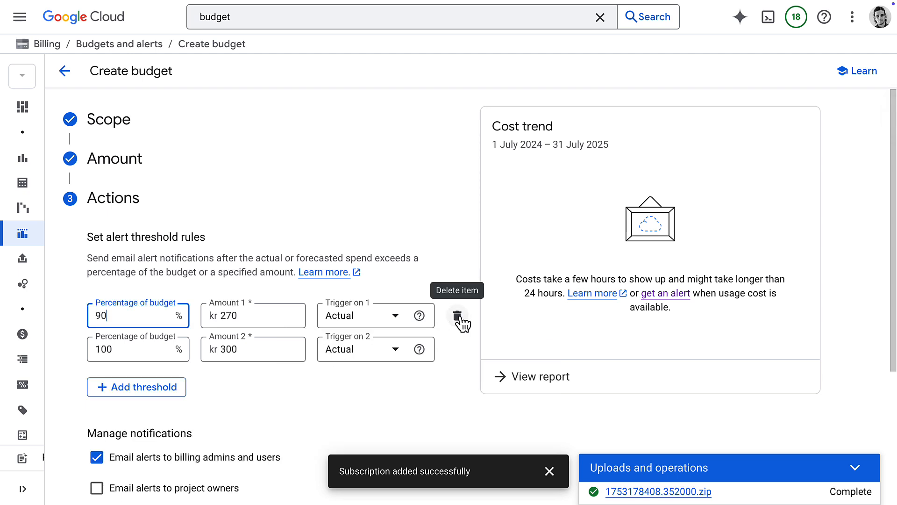
{"action": "left_click", "coordinate": [458, 351]}
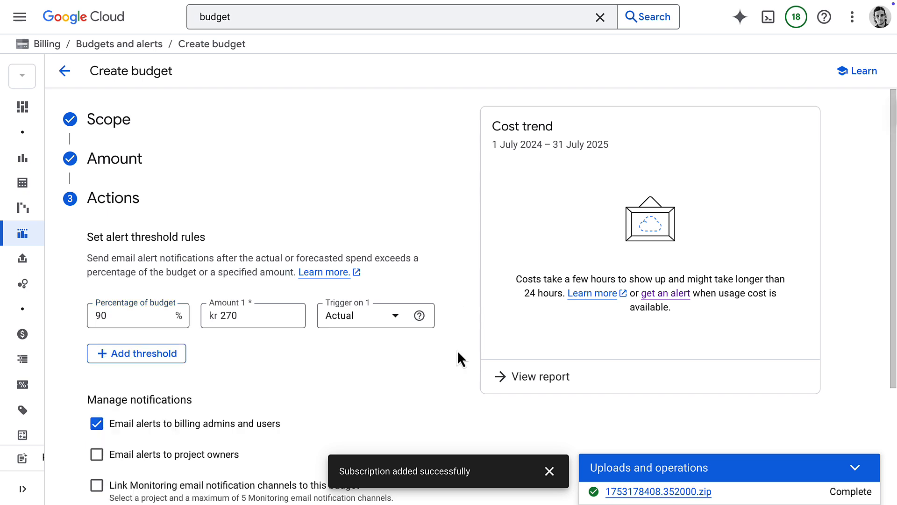
{"action": "left_click_drag", "start_coordinate": [101, 316], "coordinate": [95, 317]}
{"action": "type", "text": "8"}
{"action": "left_click", "coordinate": [282, 352]}
{"action": "scroll", "coordinate": [399, 369], "scroll_direction": "down", "scroll_amount": 2}
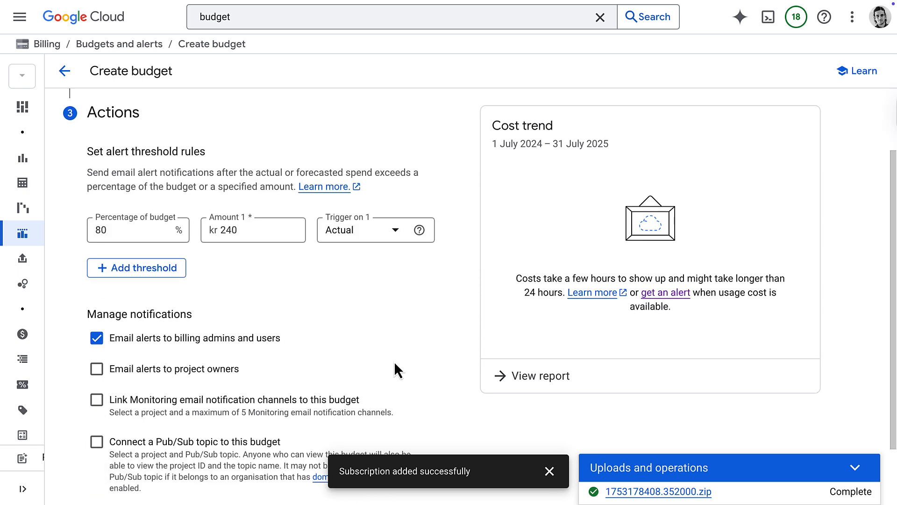
- Connect budget-alert-topic from the project vdantas-yt-demo-proj to the budget's notifications and finish creating the budget
{"action": "scroll", "coordinate": [396, 370], "scroll_direction": "down", "scroll_amount": 2}
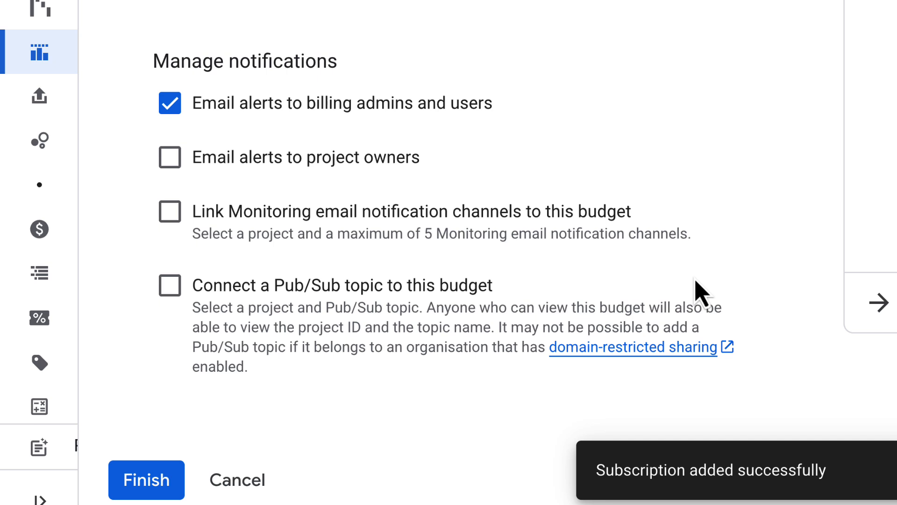
{"action": "left_click", "coordinate": [180, 284]}
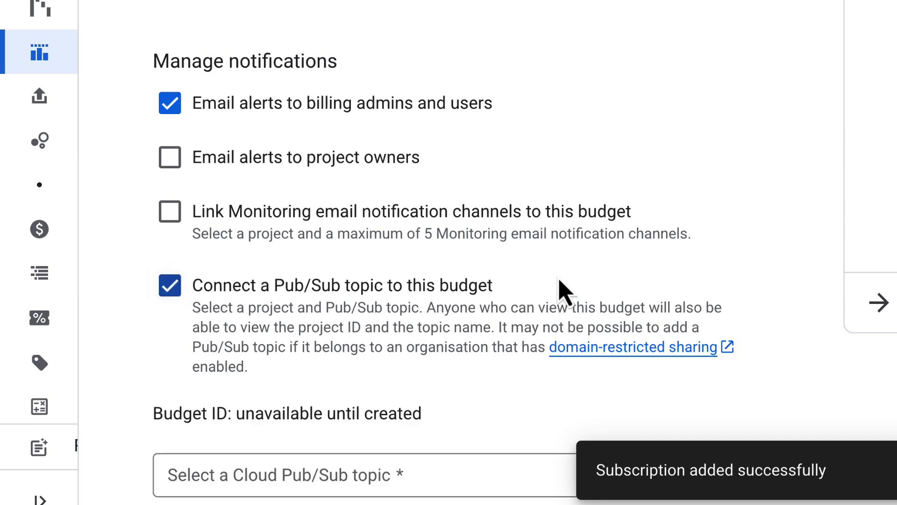
{"action": "scroll", "coordinate": [567, 299], "scroll_direction": "down", "scroll_amount": 3}
{"action": "left_click", "coordinate": [581, 365]}
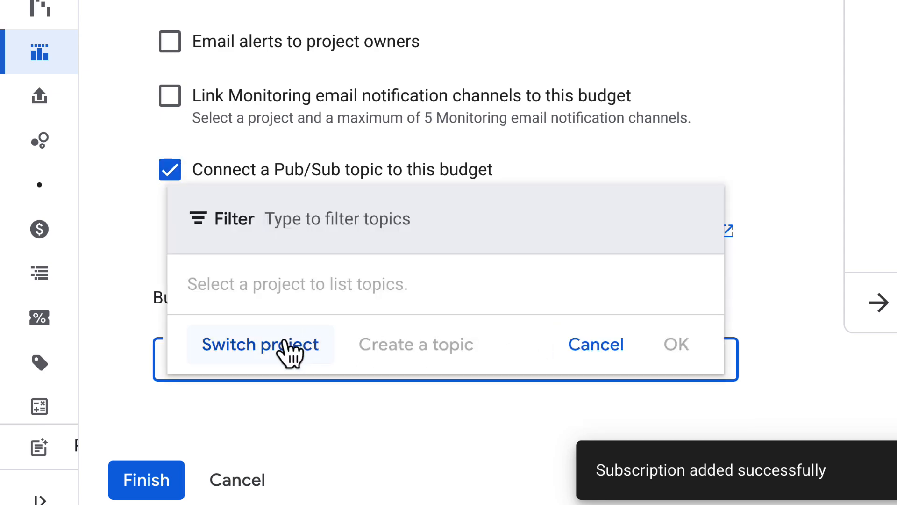
{"action": "left_click", "coordinate": [285, 345]}
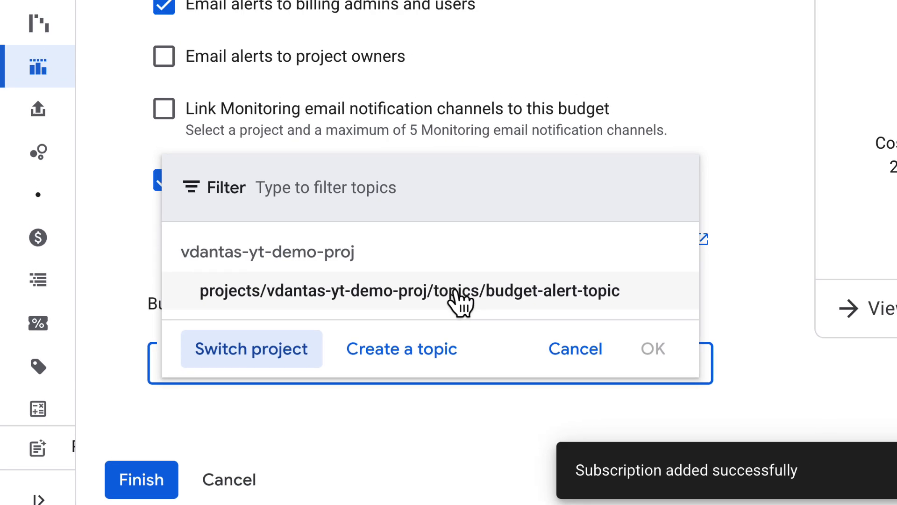
{"action": "left_click", "coordinate": [469, 283]}
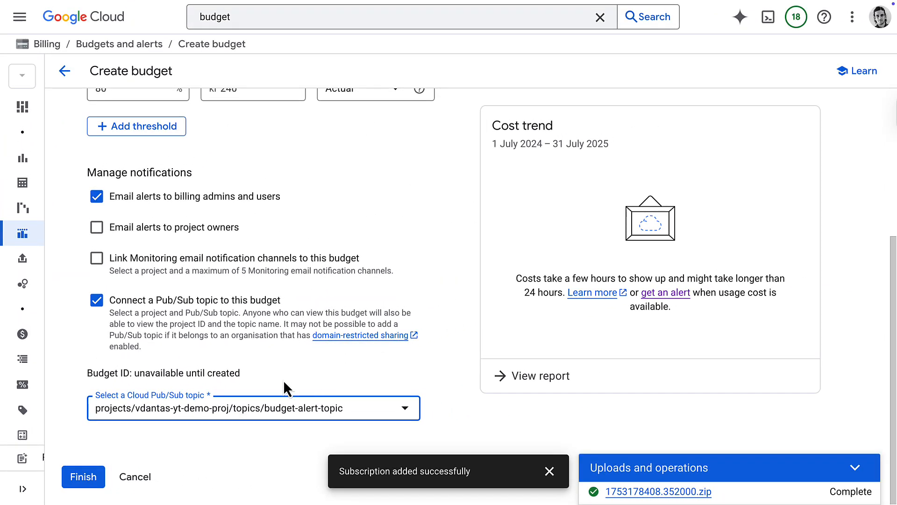
{"action": "left_click", "coordinate": [86, 479]}
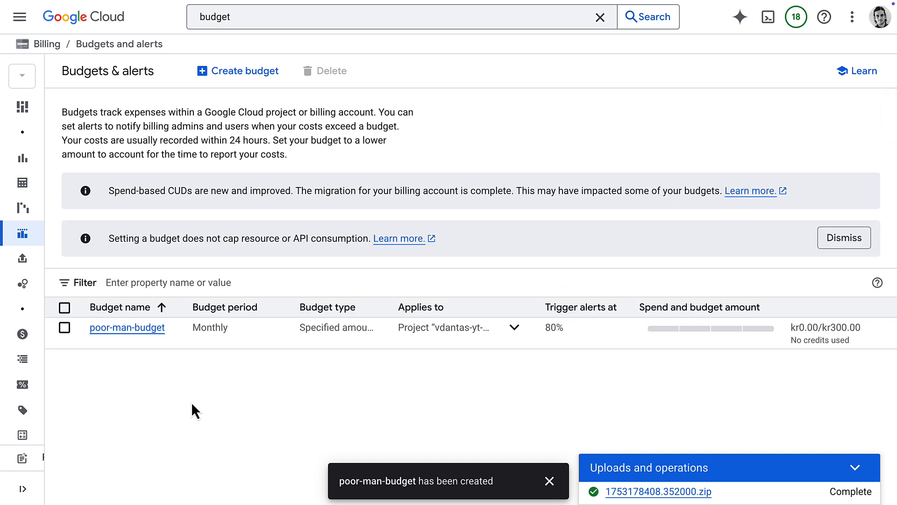
- Search the console for pub sub and open the details of budget-alert-topic
{"action": "left_click_drag", "start_coordinate": [270, 20], "coordinate": [190, 18]}
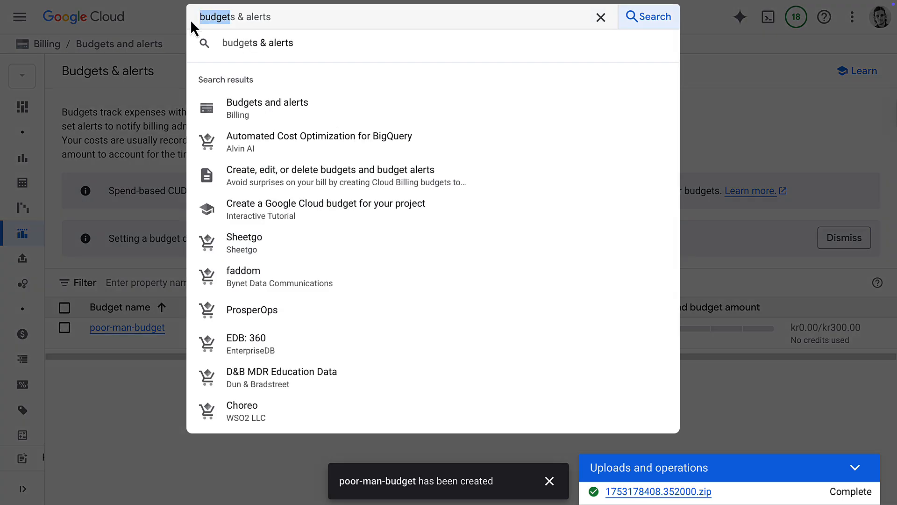
{"action": "type", "text": "pub sub"}
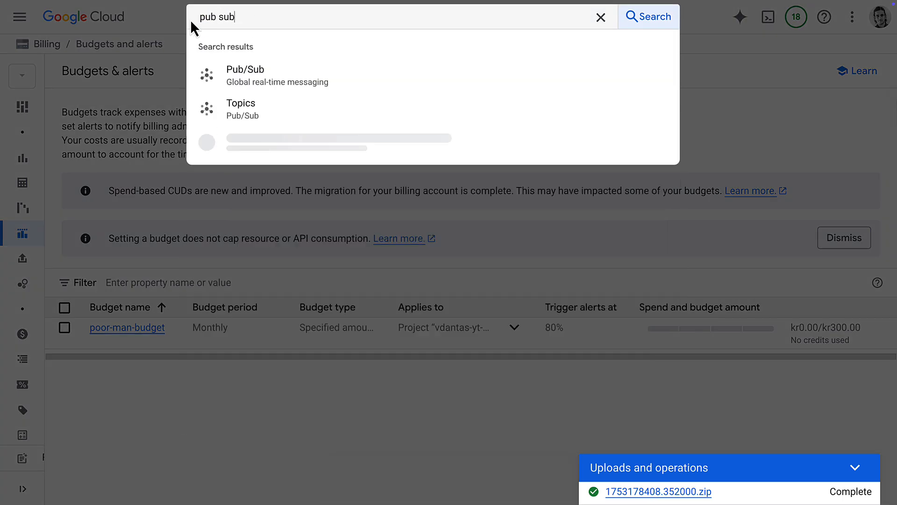
{"action": "left_click", "coordinate": [287, 76]}
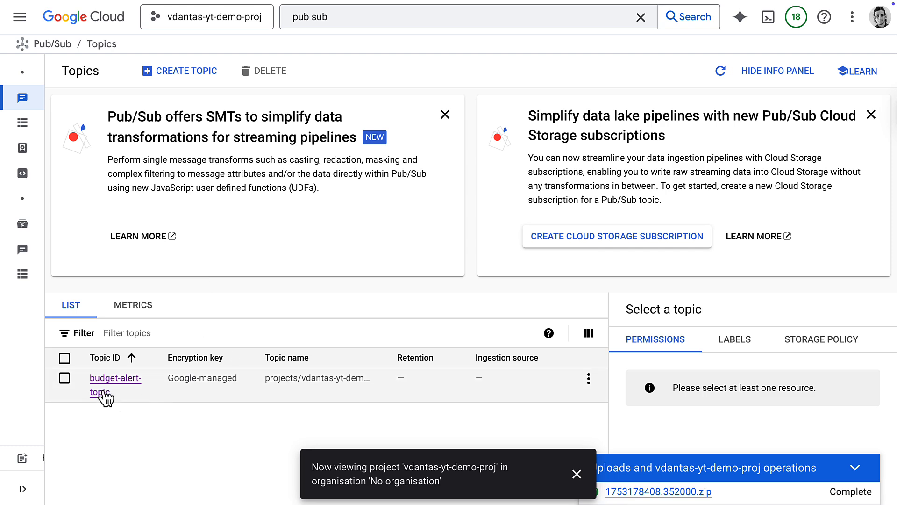
{"action": "left_click", "coordinate": [105, 389]}
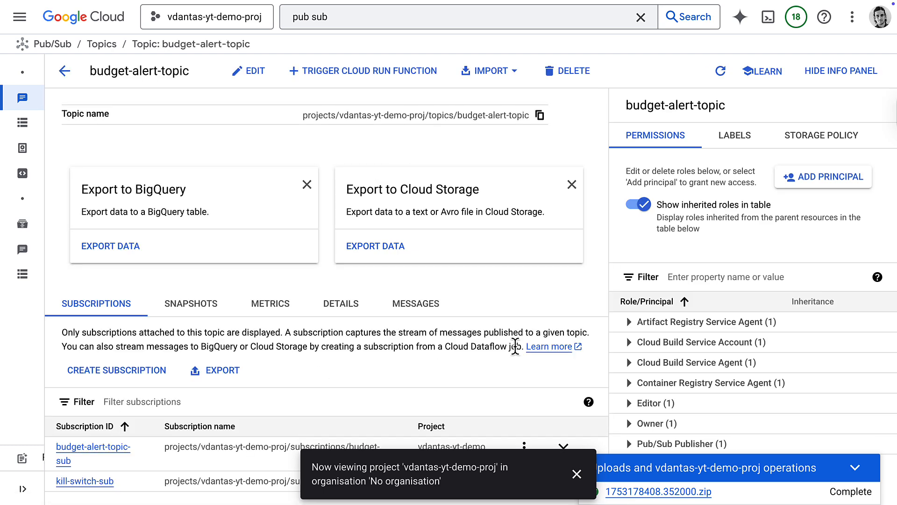
{"action": "left_click", "coordinate": [573, 474]}
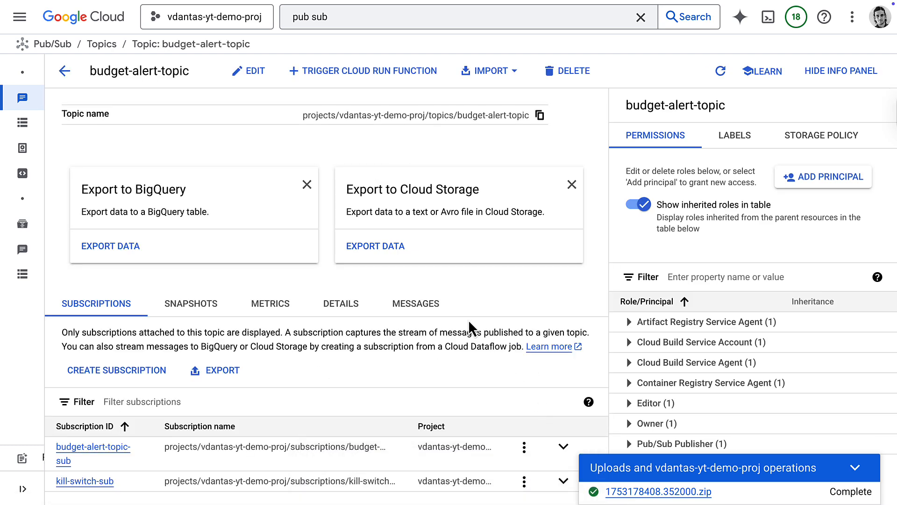
- Publish one test budget message to budget-alert-topic, with costAmount 100.01, budgetAmount 100.00, alertThresholdExceeded 1.0 and currencyCode USD
{"action": "left_click", "coordinate": [424, 305]}
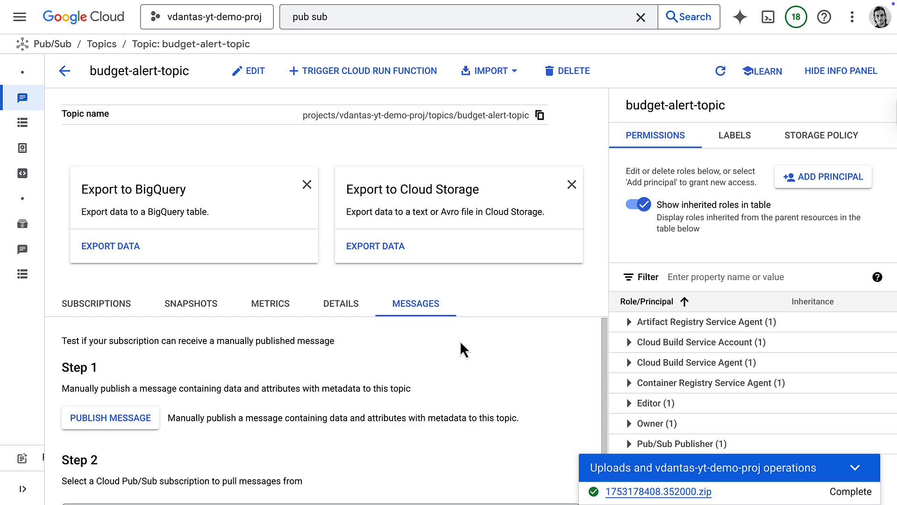
{"action": "left_click", "coordinate": [125, 421]}
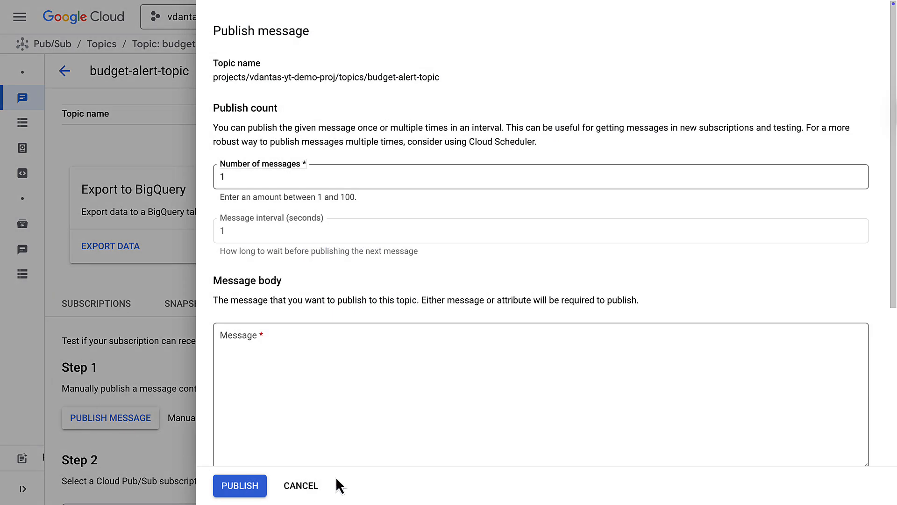
{"action": "left_click", "coordinate": [366, 354]}
{"action": "type", "text": "{   \"budgetDisplayName\": \"name-of-budget\",   \"alertThresholdExceeded\": 1.0,   \"costAmount\": 100.01,   \"costIntervalStart\": \"2019-01-01T00:00:00Z\",   \"budgetAmount\": 100.00,   \"budgetAmountType\": \"SPECIFIED_AMOUNT\",   \"currencyCode\": \"USD\" }"}
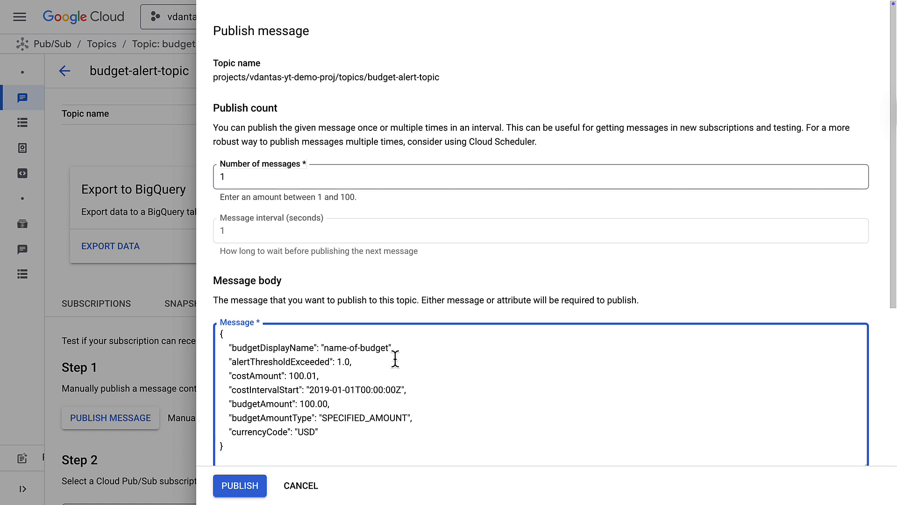
{"action": "left_click", "coordinate": [247, 491]}
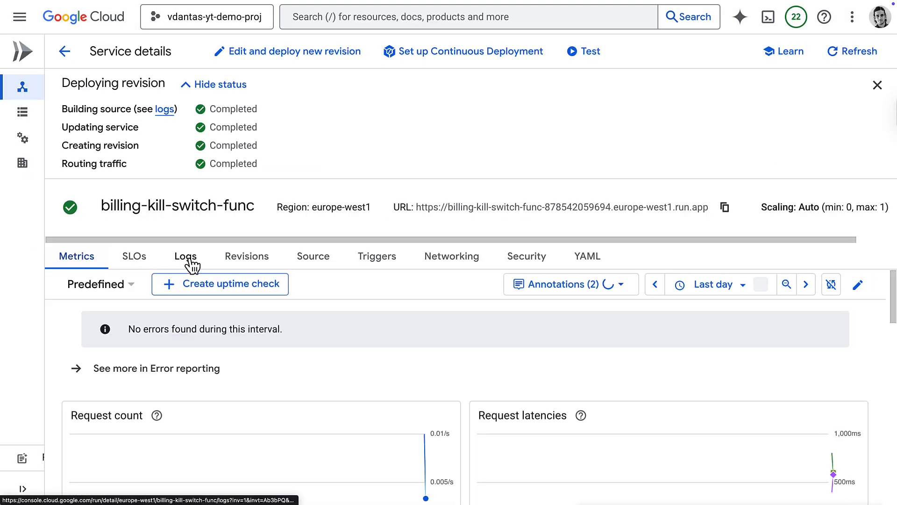
- Examine the logs of billing-kill-switch-func and expand the latest entry about disabling billing
{"action": "left_click", "coordinate": [193, 261]}
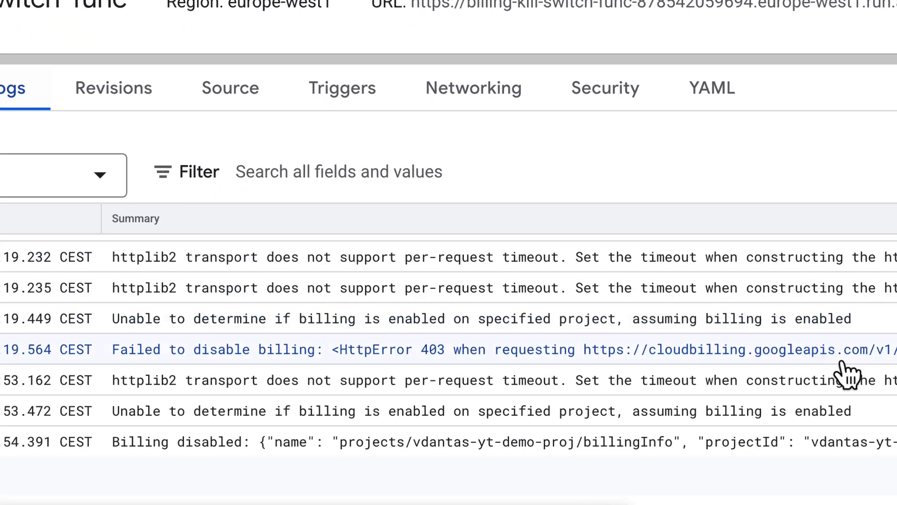
{"action": "left_click", "coordinate": [4, 441]}
{"action": "scroll", "coordinate": [5, 442], "scroll_direction": "down", "scroll_amount": 2}
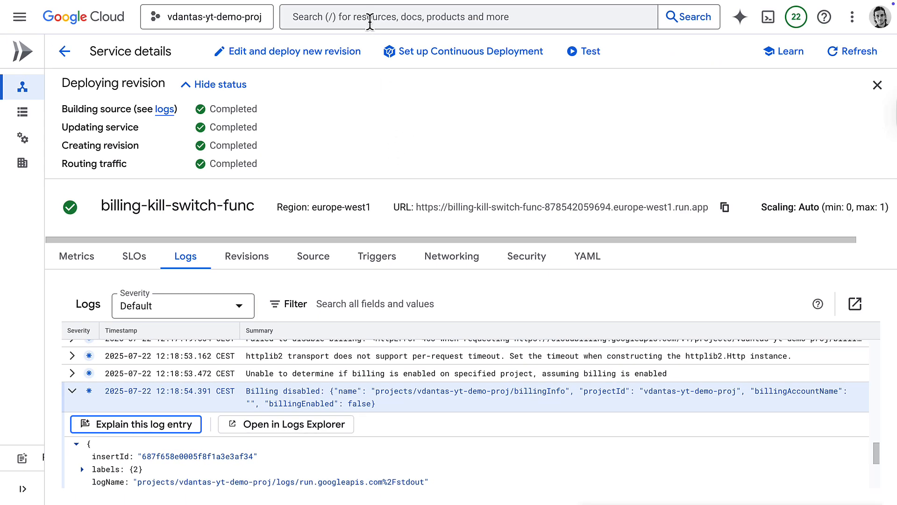
- Search the console for billing accounts and check the project's billing account link
{"action": "left_click", "coordinate": [370, 21]}
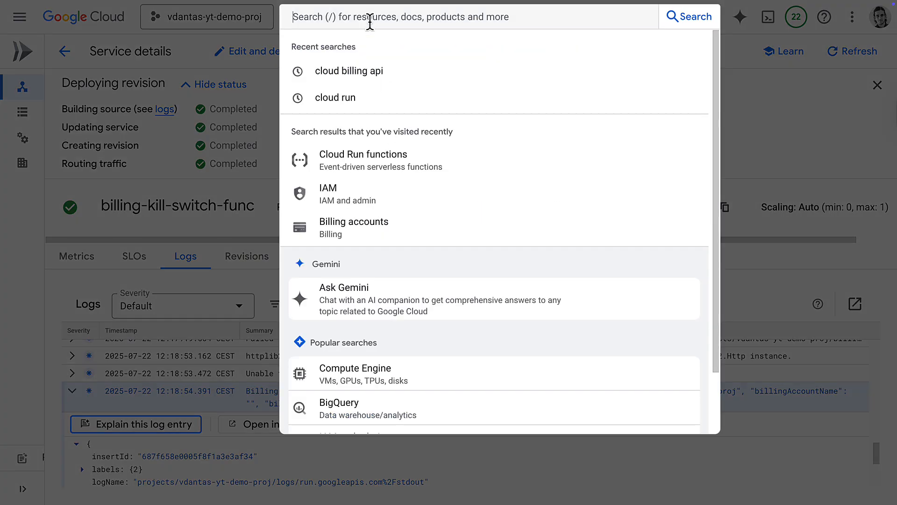
{"action": "type", "text": "billing accounts"}
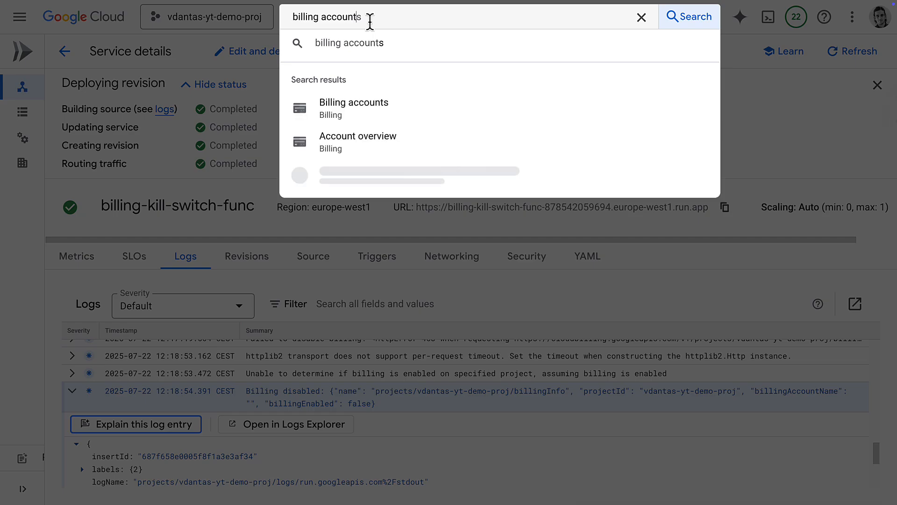
{"action": "left_click", "coordinate": [372, 102]}
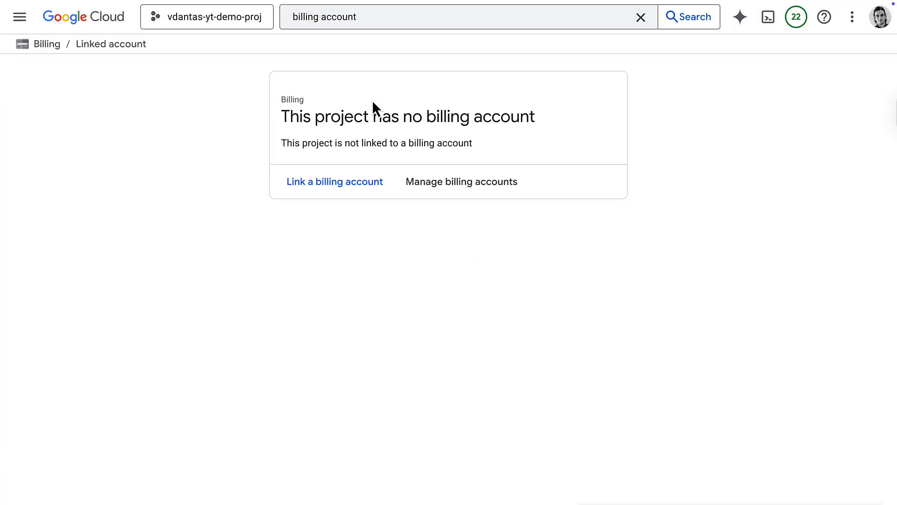